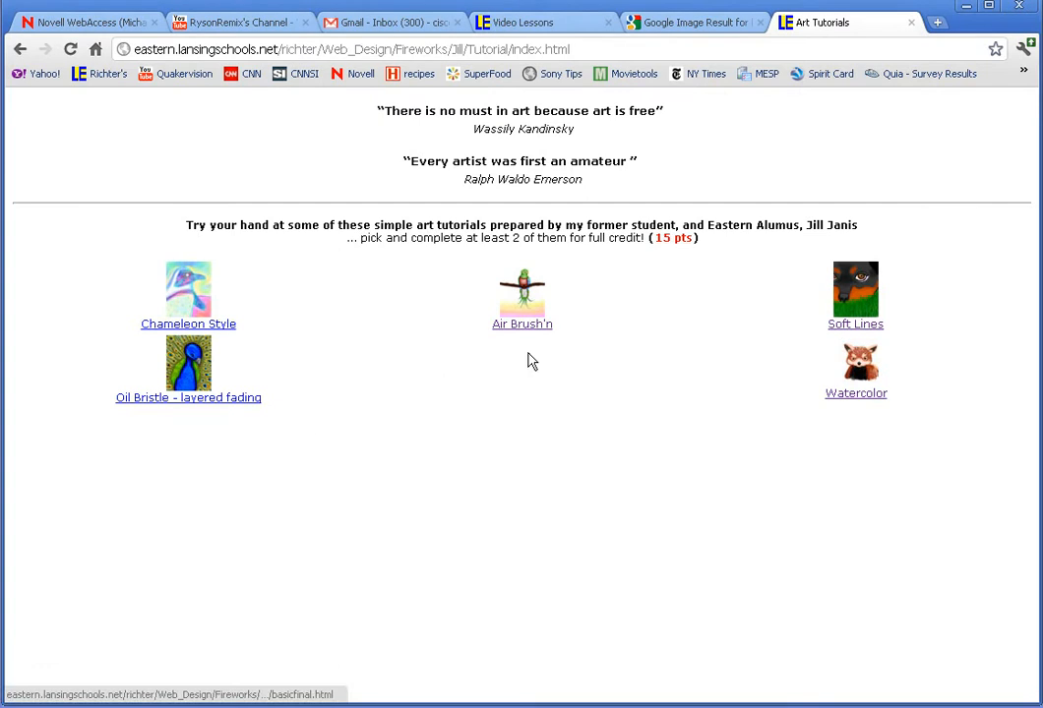
- Open the Soft Lines tutorial and review its sample image and brush instructions
{"action": "left_click", "coordinate": [848, 328]}
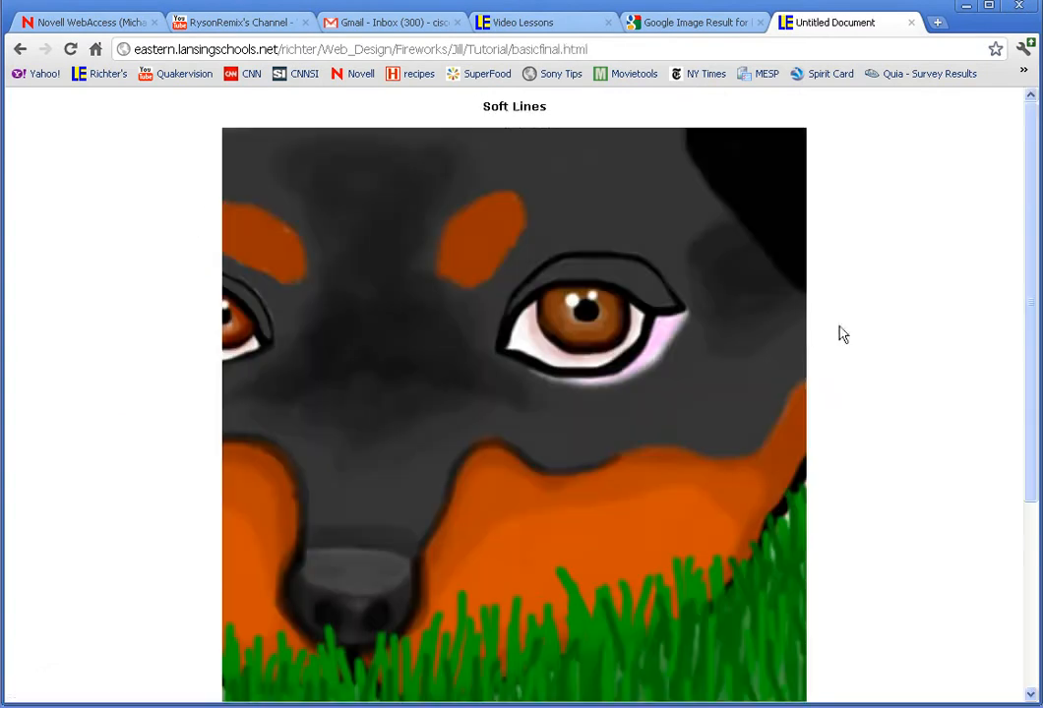
{"action": "scroll", "coordinate": [802, 354], "scroll_direction": "down", "scroll_amount": 5}
{"action": "scroll", "coordinate": [807, 361], "scroll_direction": "up", "scroll_amount": 3}
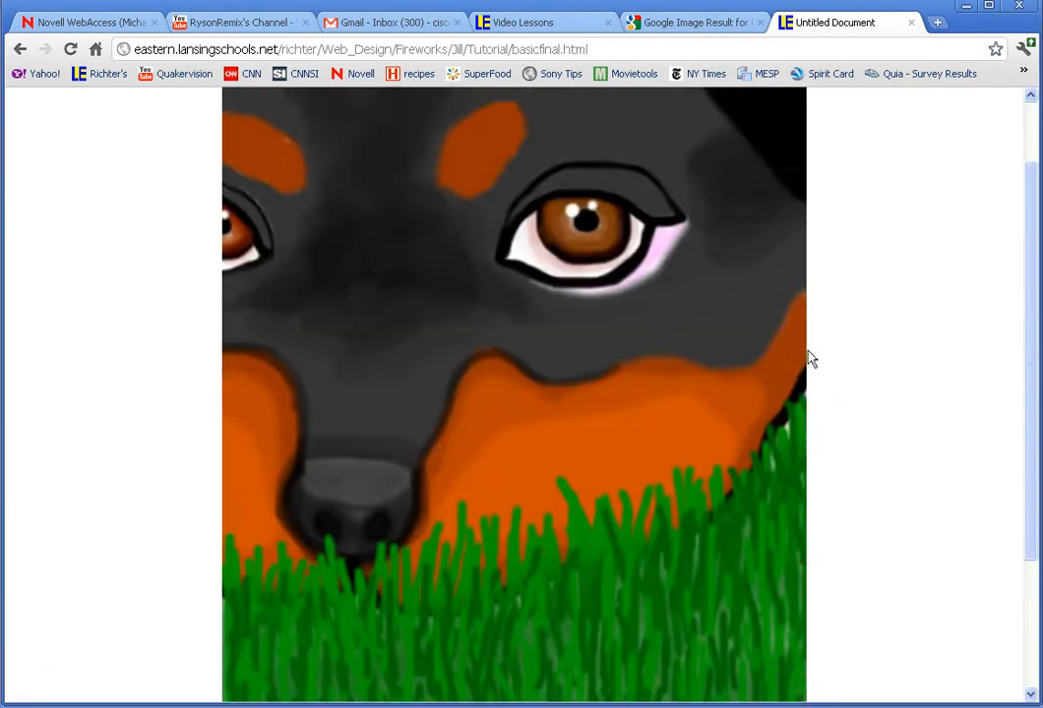
{"action": "scroll", "coordinate": [807, 361], "scroll_direction": "down", "scroll_amount": 1}
{"action": "scroll", "coordinate": [820, 362], "scroll_direction": "down", "scroll_amount": 2}
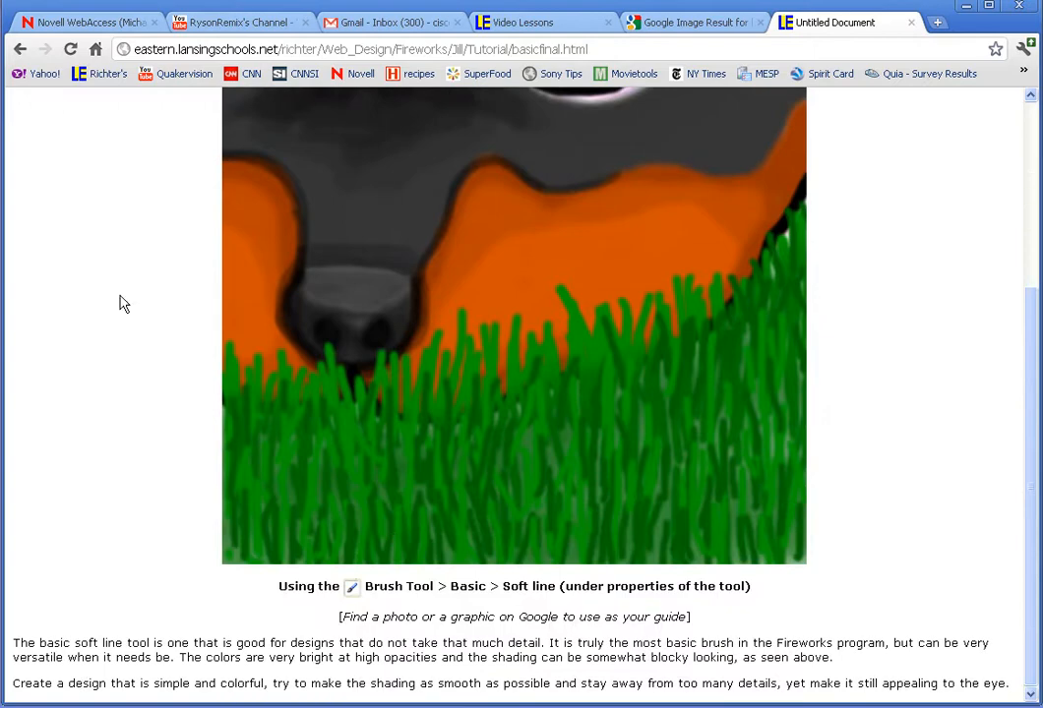
- Return to the art tutorials list and review the Watercolor tutorial's sample painting and instructions
{"action": "left_click", "coordinate": [21, 48]}
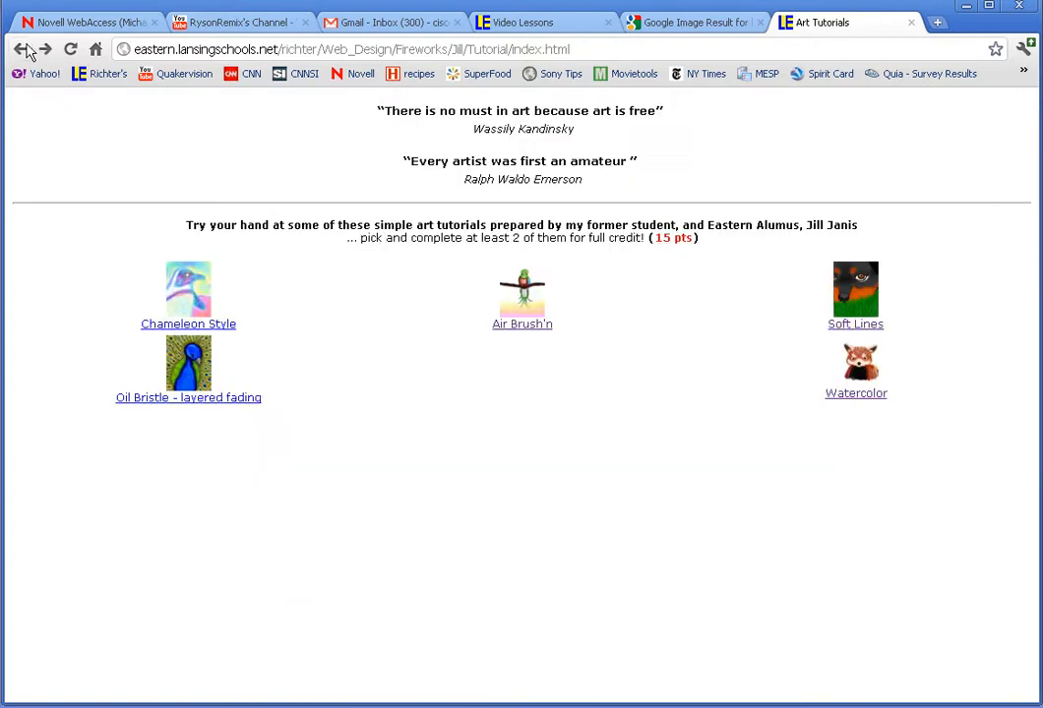
{"action": "left_click", "coordinate": [855, 393]}
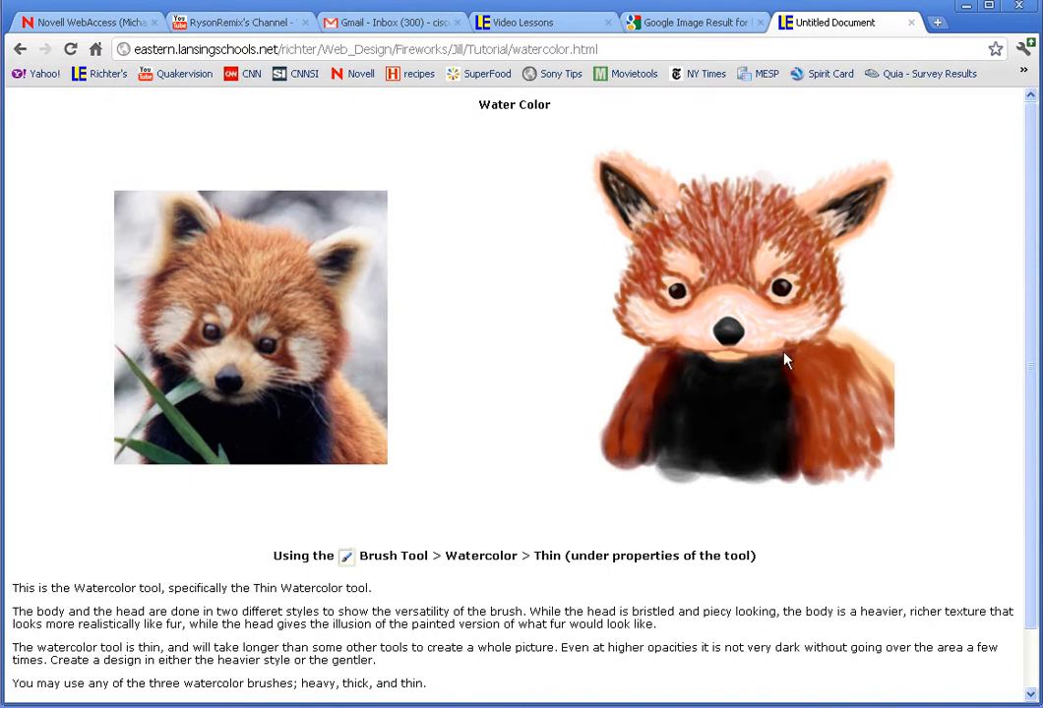
{"action": "scroll", "coordinate": [784, 362], "scroll_direction": "down", "scroll_amount": 2}
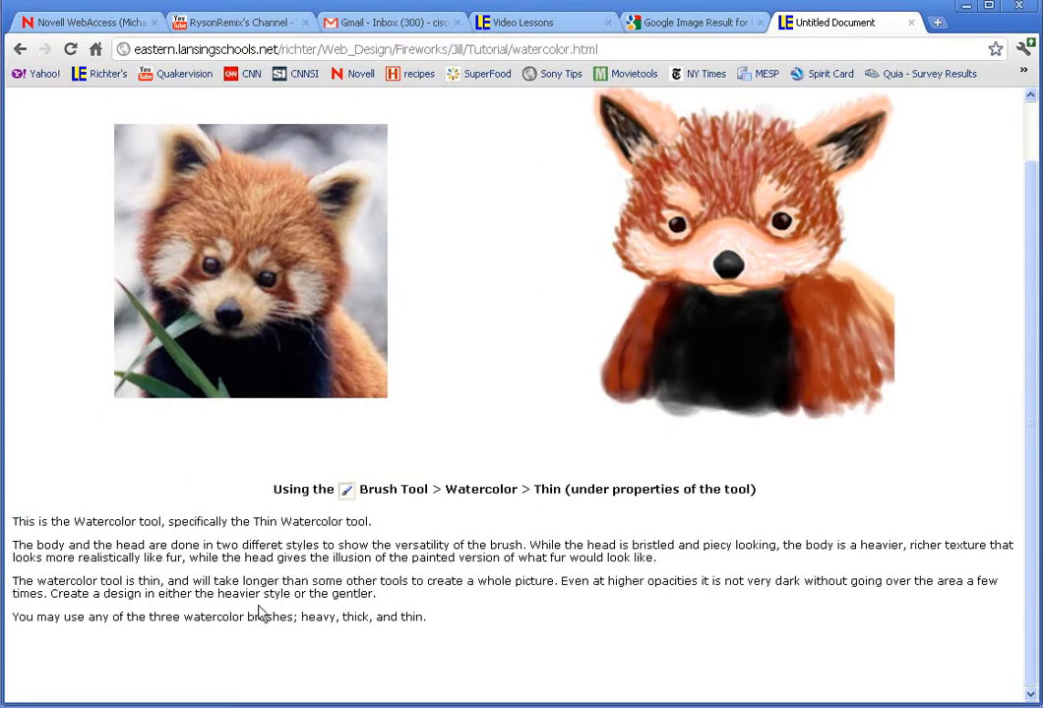
{"action": "scroll", "coordinate": [594, 246], "scroll_direction": "up", "scroll_amount": 2}
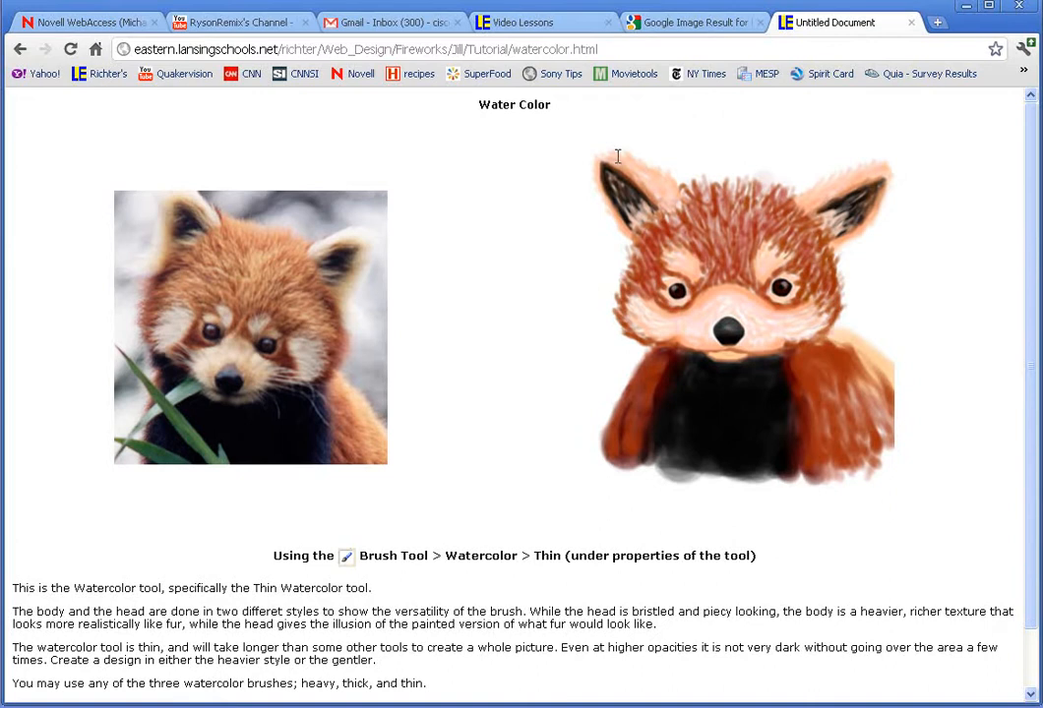
- Copy the Lhasa Apso photo from the open Google Images result
{"action": "left_click", "coordinate": [679, 26]}
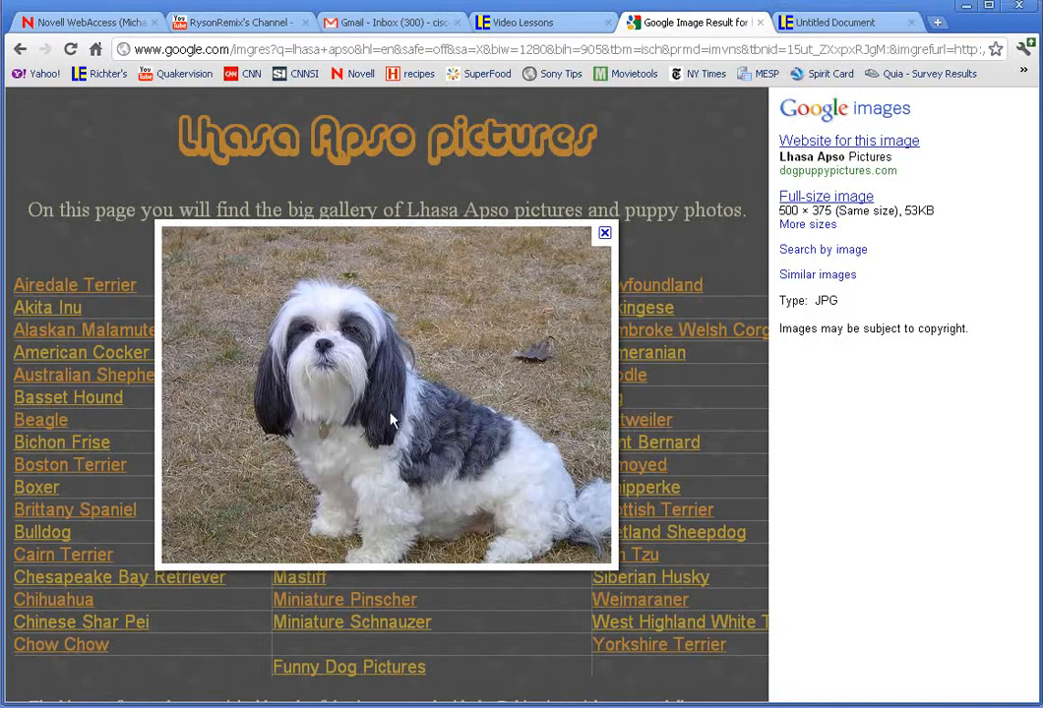
{"action": "right_click", "coordinate": [343, 266]}
{"action": "right_click", "coordinate": [347, 329]}
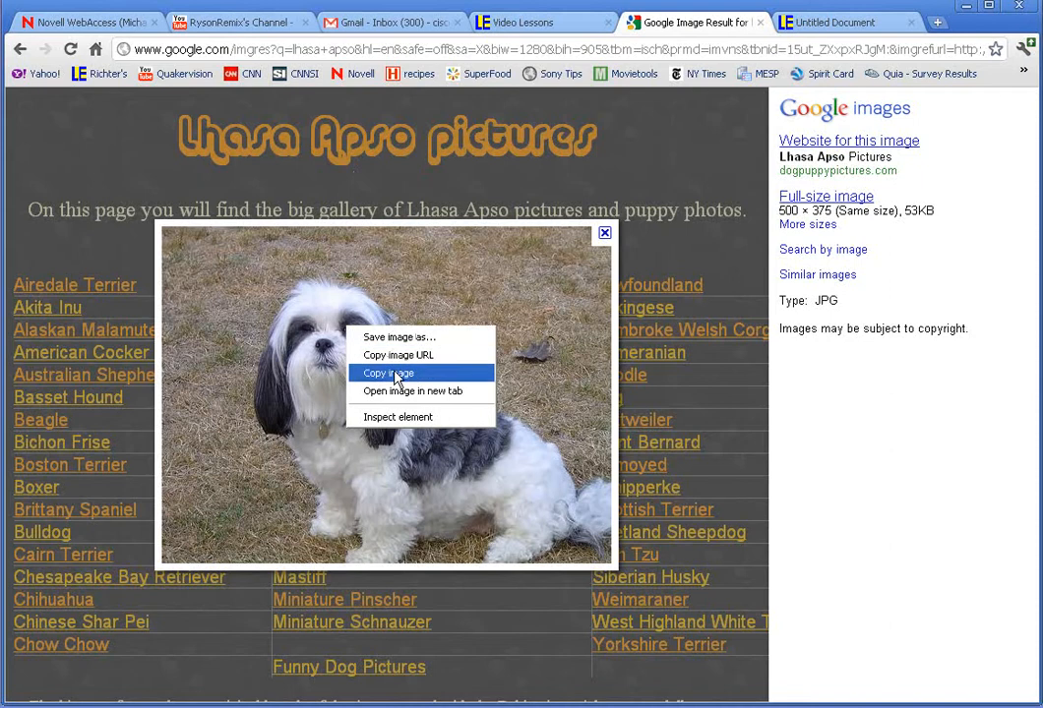
{"action": "left_click", "coordinate": [396, 374]}
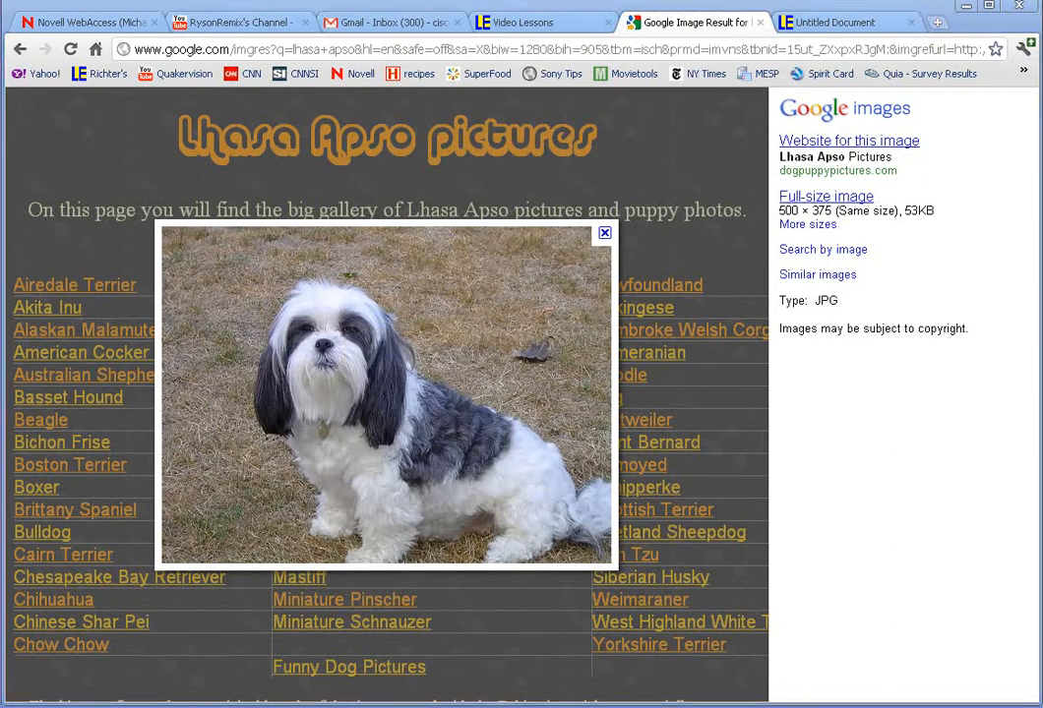
- Switch to Fireworks and create a new white document 1050 pixels wide by 375 pixels high
{"action": "left_click", "coordinate": [700, 706]}
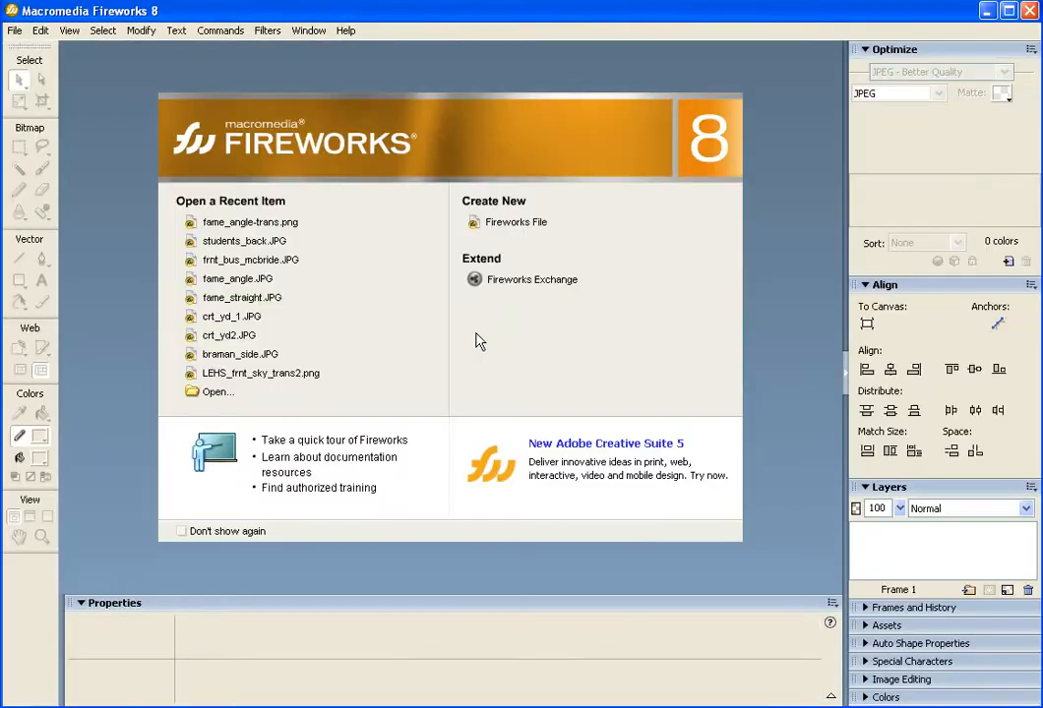
{"action": "left_click", "coordinate": [511, 224]}
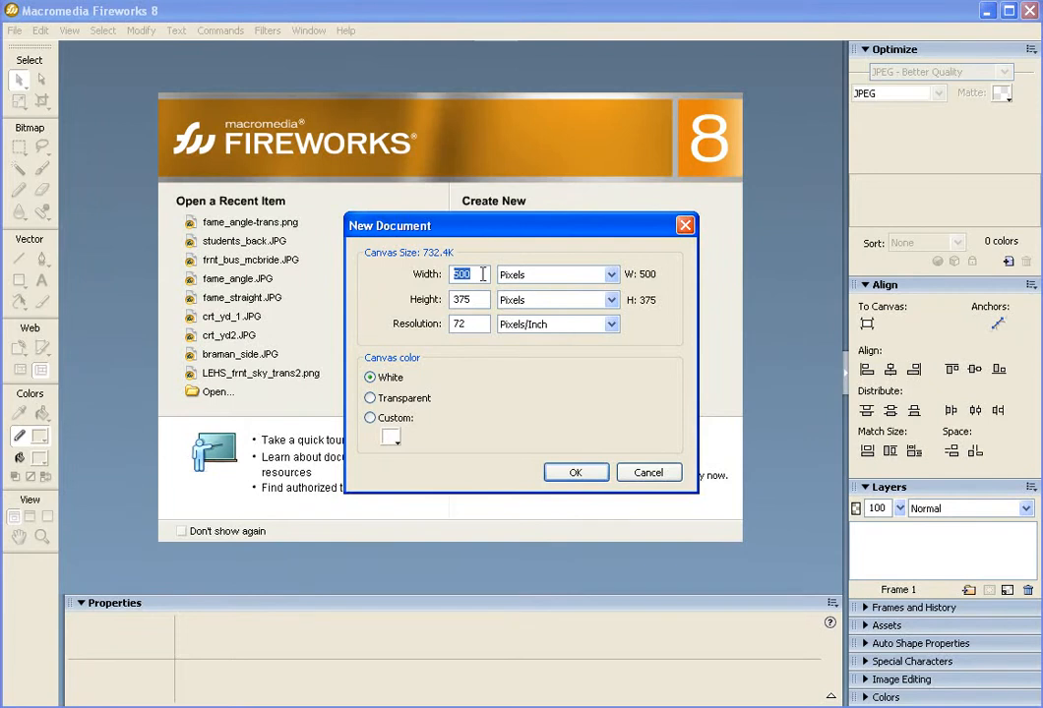
{"action": "type", "text": "1050"}
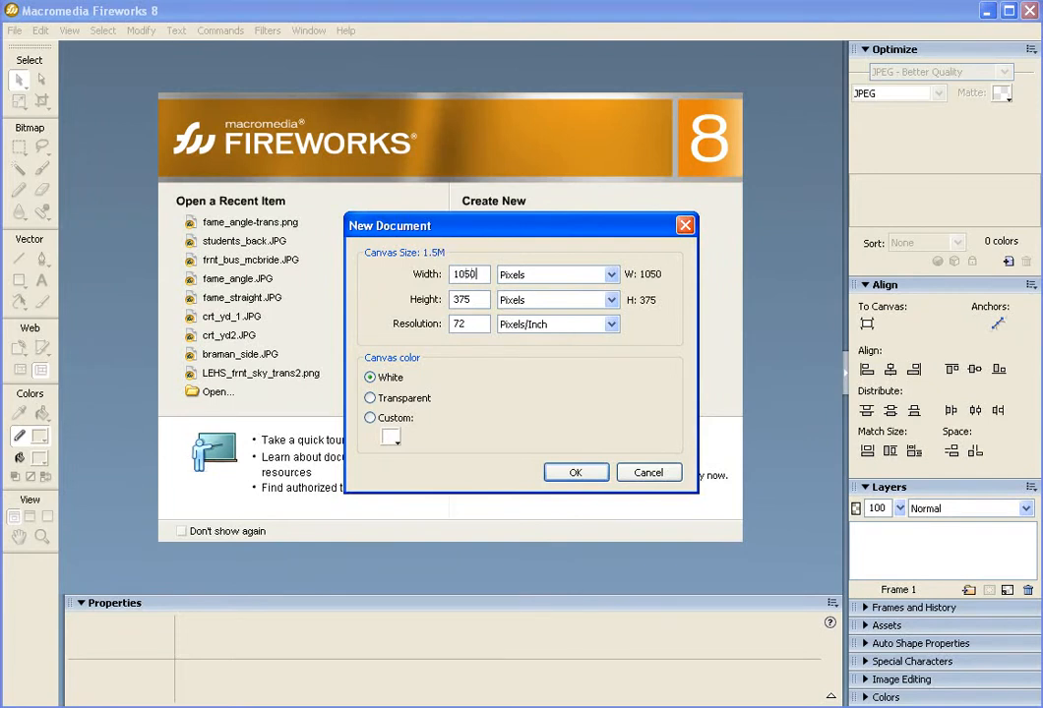
{"action": "left_click", "coordinate": [590, 475]}
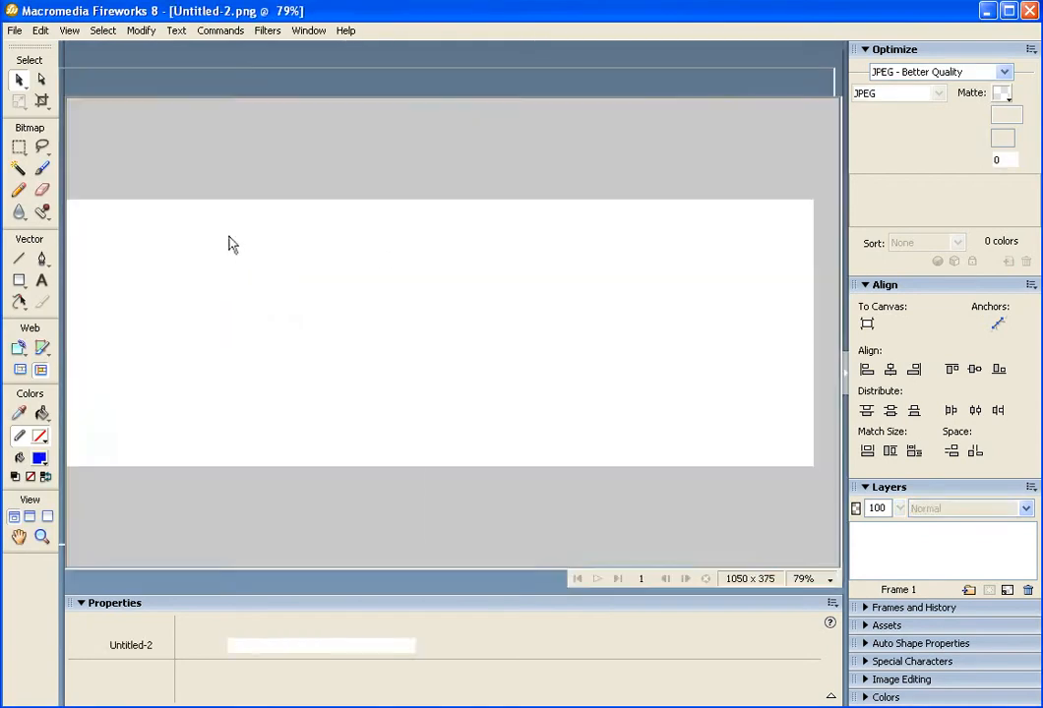
- Paste the dog photo flush with the canvas's left edge at X 0, Y 0, and collapse the Optimize and Align sections
{"action": "right_click", "coordinate": [234, 245]}
{"action": "left_click", "coordinate": [250, 250]}
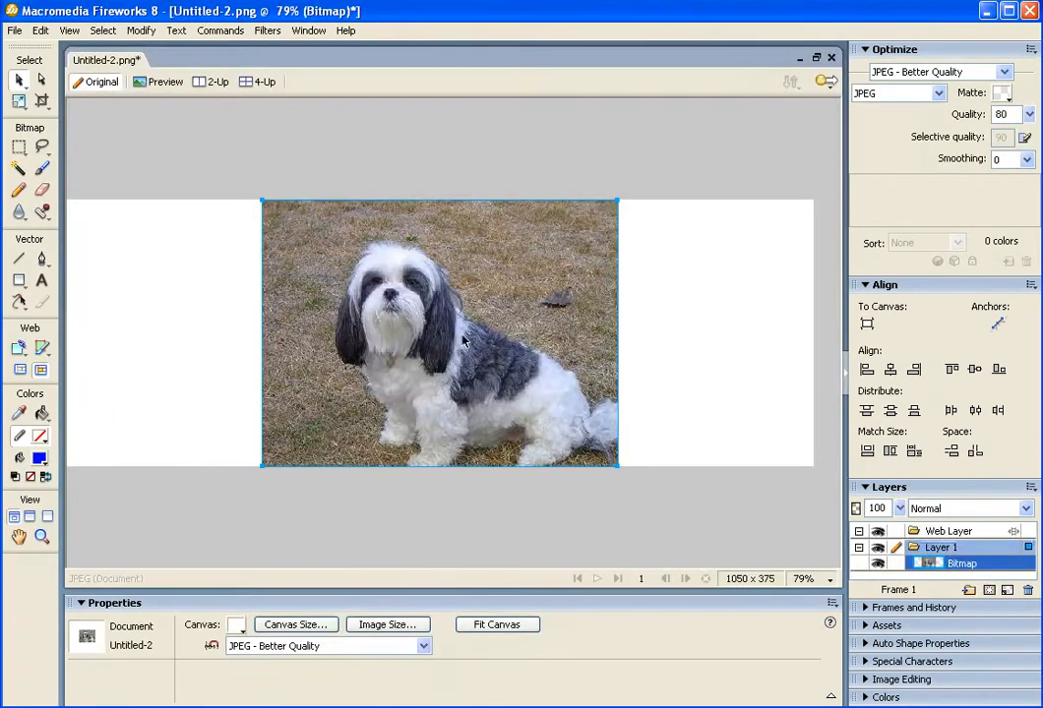
{"action": "left_click_drag", "start_coordinate": [462, 338], "coordinate": [267, 334]}
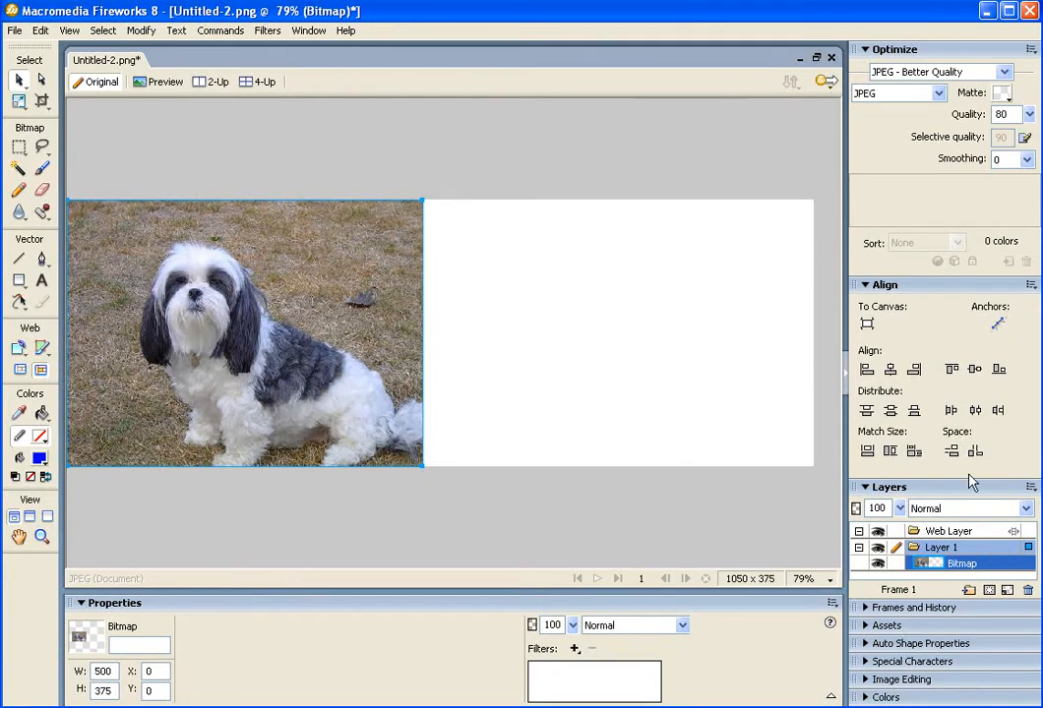
{"action": "left_click", "coordinate": [867, 51]}
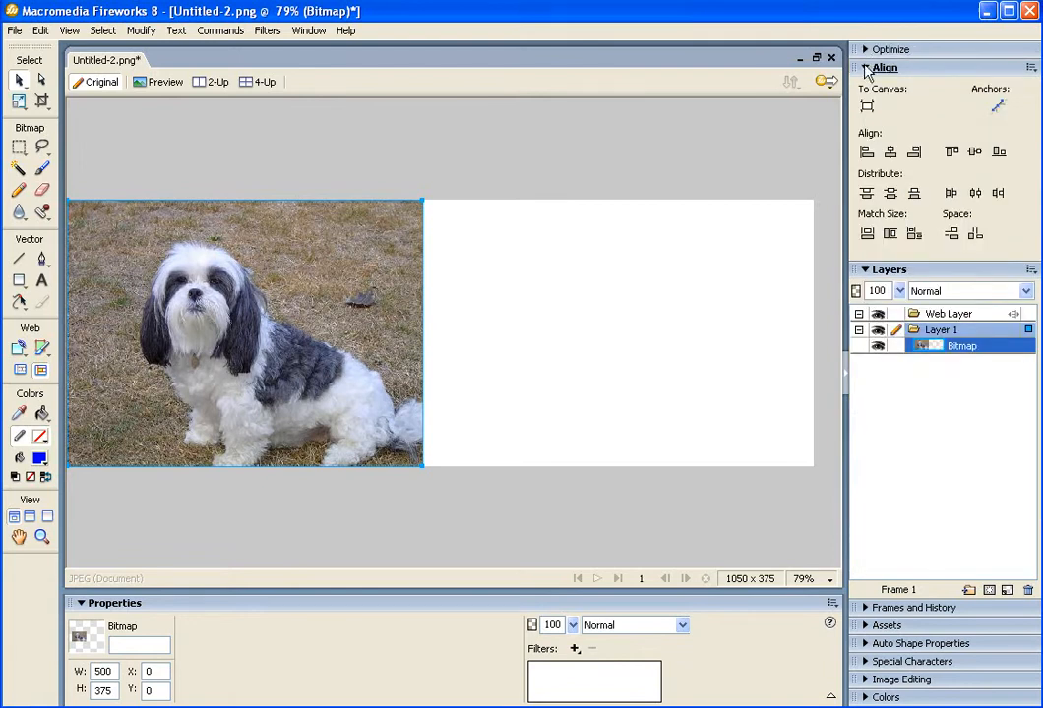
{"action": "left_click", "coordinate": [866, 68]}
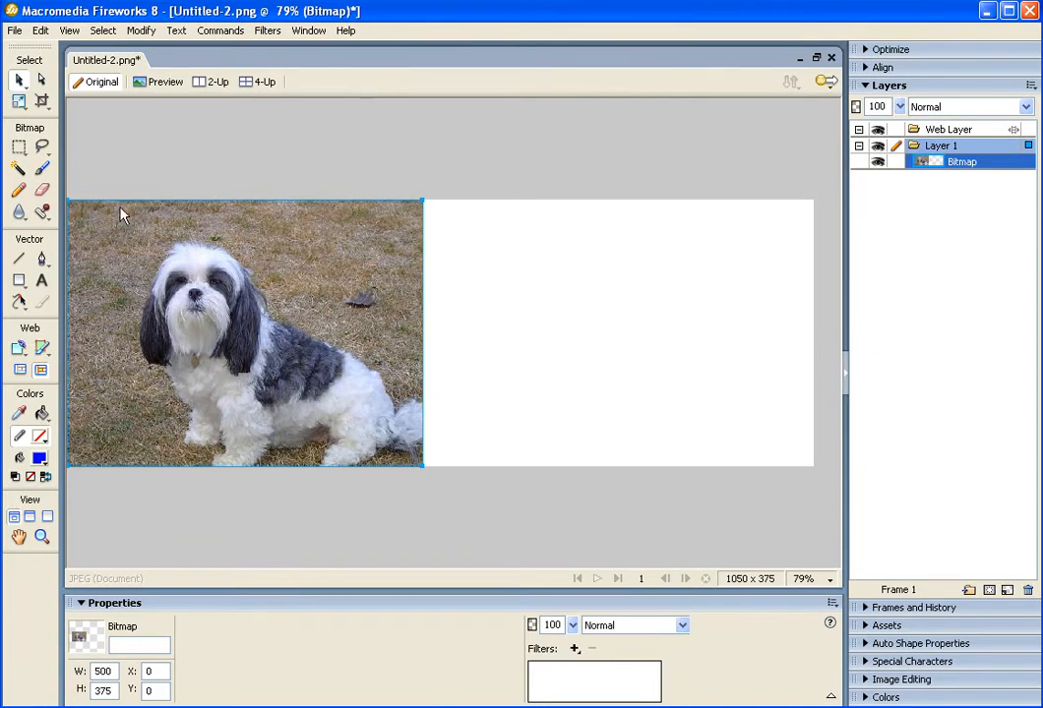
{"action": "left_click", "coordinate": [19, 280]}
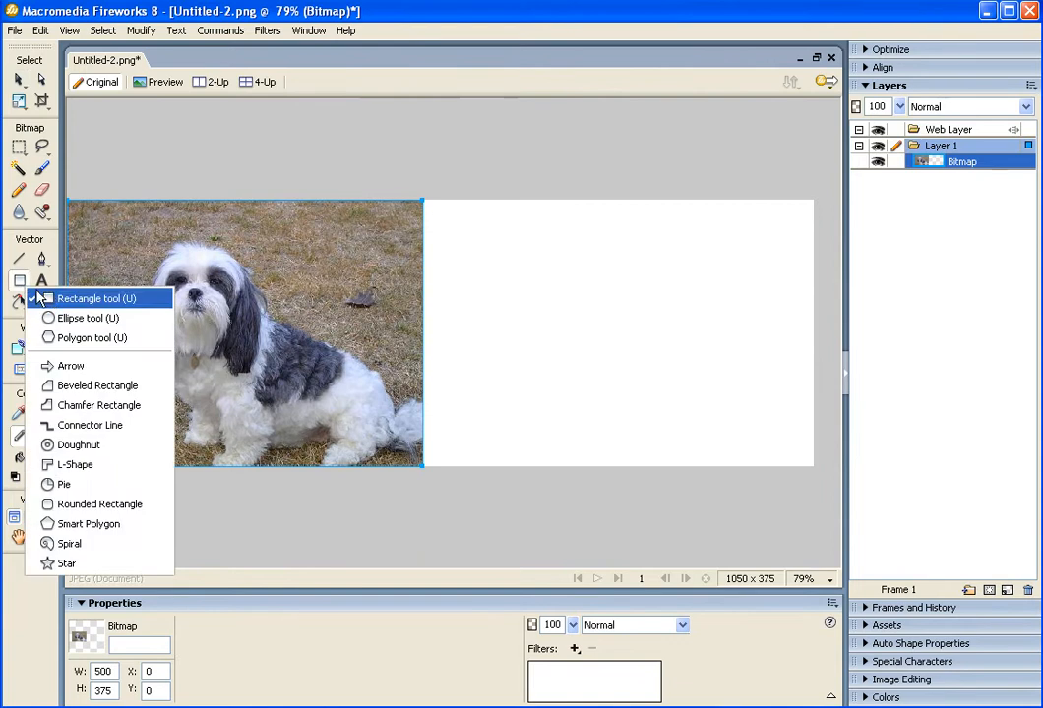
{"action": "left_click", "coordinate": [39, 298]}
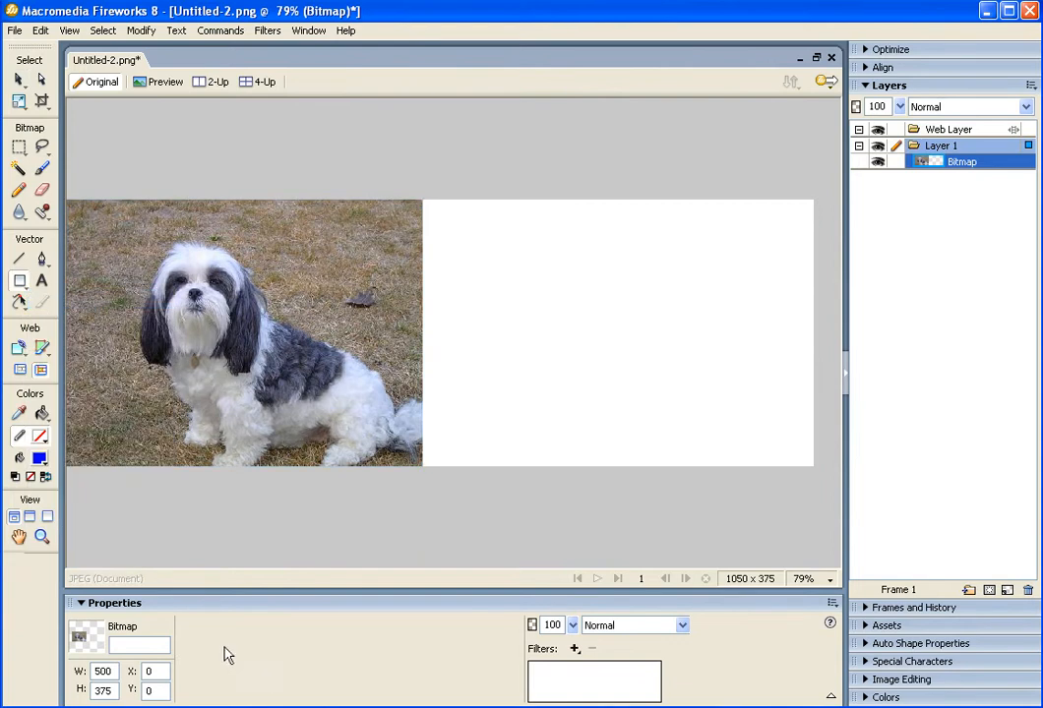
{"action": "key", "text": "ctrl+d"}
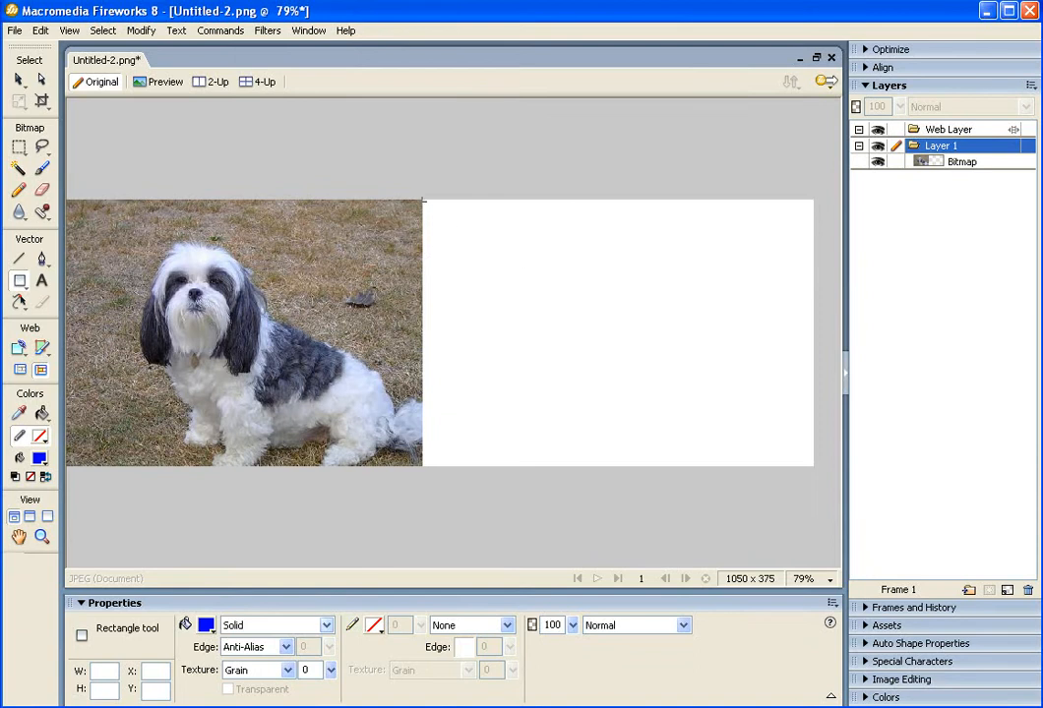
{"action": "left_click_drag", "start_coordinate": [423, 201], "coordinate": [816, 466]}
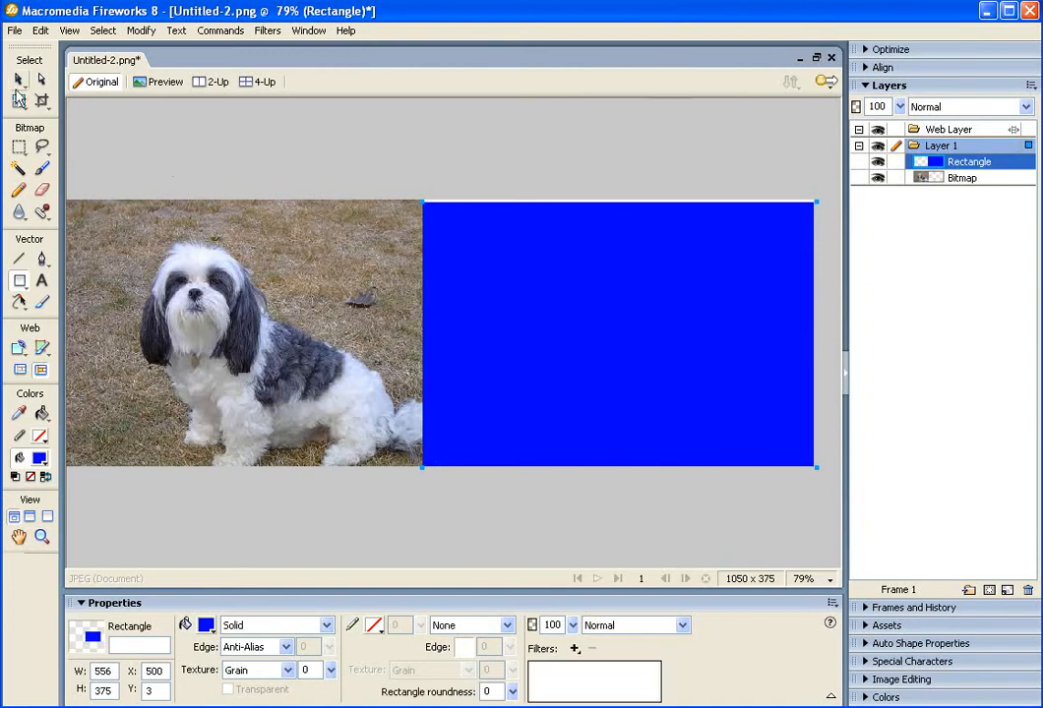
{"action": "left_click", "coordinate": [18, 79]}
{"action": "key", "text": "Delete"}
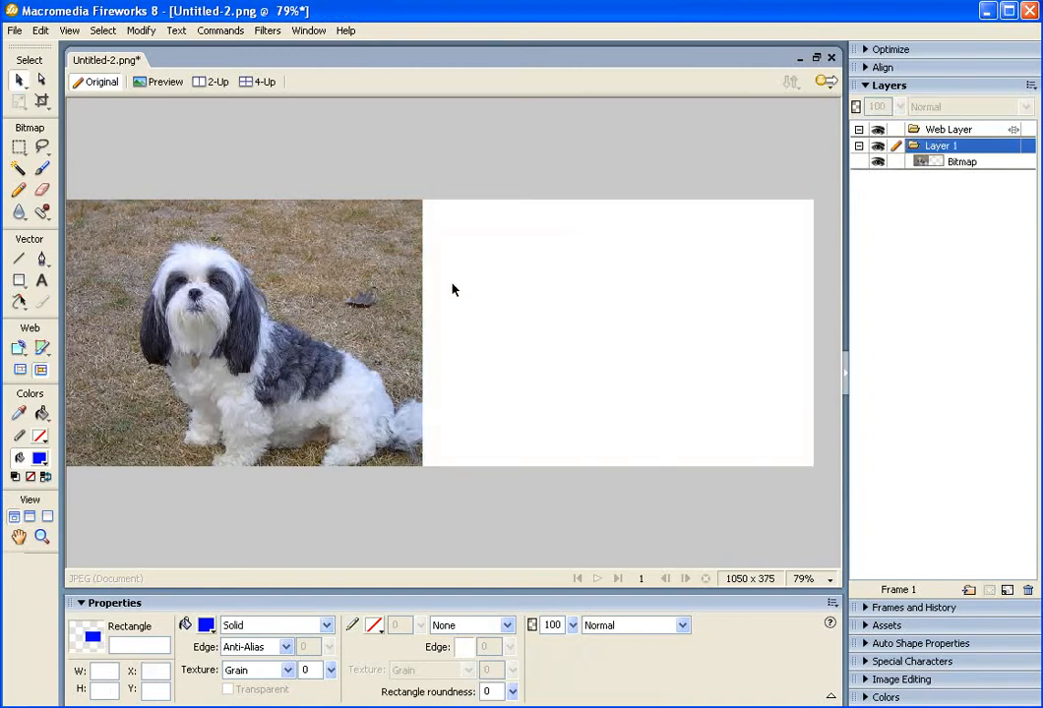
- Marquee-select a grass area about 230 × 82 pixels beside the dog's head and paste a copy of it as a new bitmap
{"action": "left_click", "coordinate": [19, 146]}
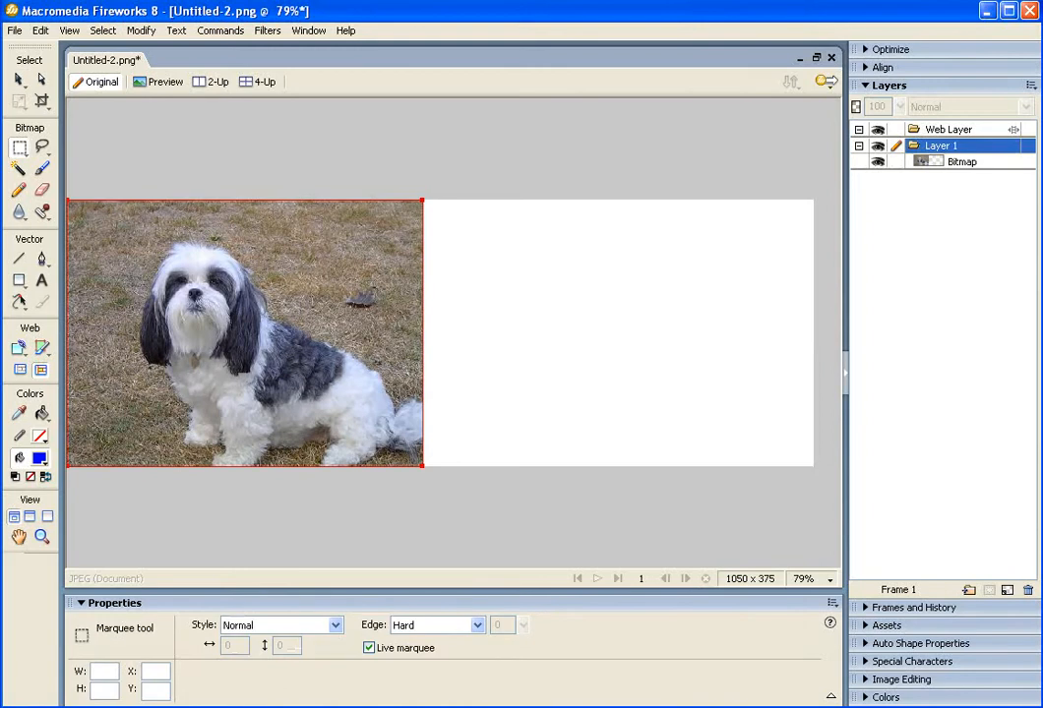
{"action": "left_click_drag", "start_coordinate": [256, 208], "coordinate": [421, 266]}
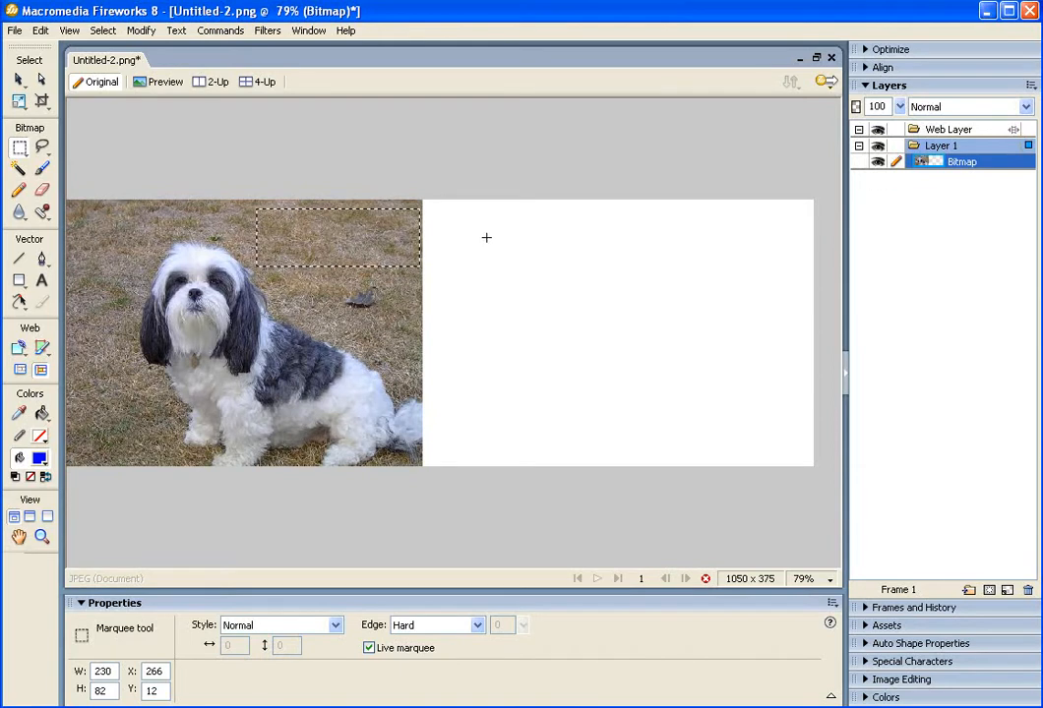
{"action": "key", "text": "ctrl+c"}
{"action": "key", "text": "ctrl+v"}
- Move the pasted grass patch against the photo's right edge at the top of the blank canvas, at about X 496, Y 0
{"action": "left_click", "coordinate": [19, 79]}
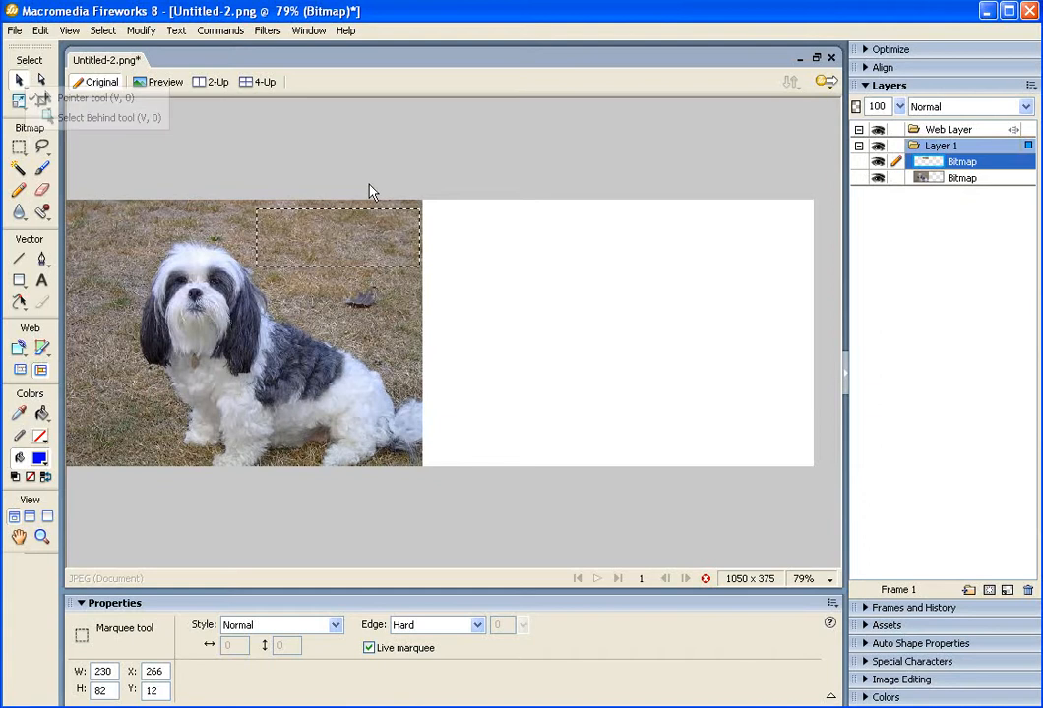
{"action": "left_click_drag", "start_coordinate": [365, 253], "coordinate": [529, 242]}
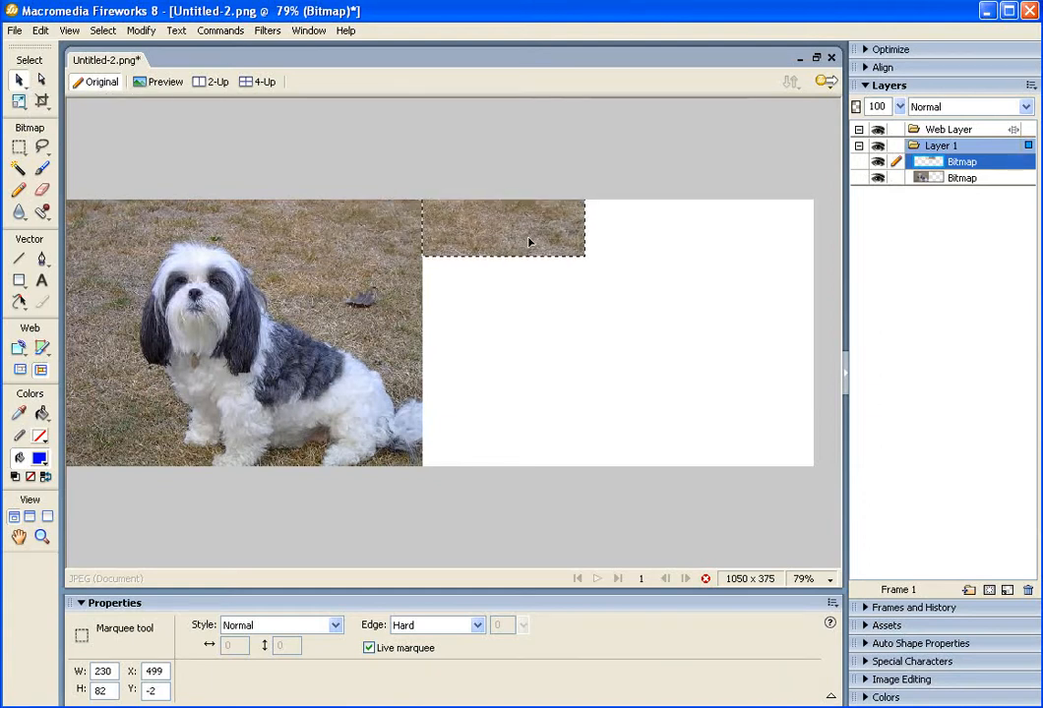
{"action": "left_click", "coordinate": [531, 242]}
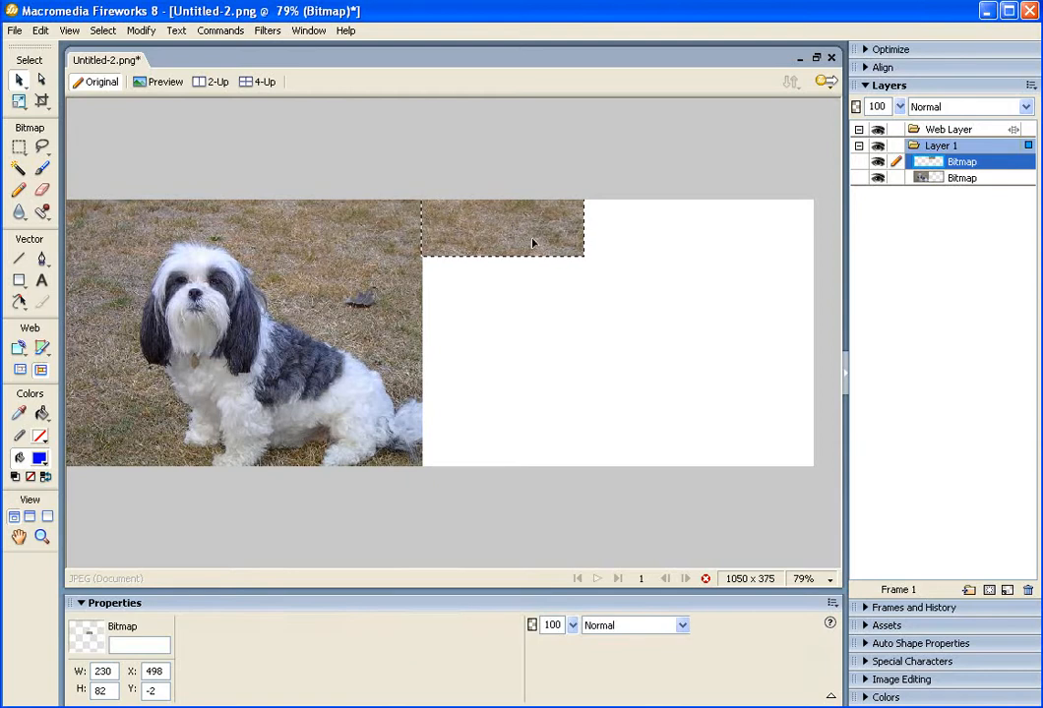
{"action": "left_click_drag", "start_coordinate": [516, 242], "coordinate": [566, 237]}
{"action": "left_click_drag", "start_coordinate": [550, 239], "coordinate": [507, 234]}
- Copy the grass patch and place two duplicates at about X 724 and X 821, extending the top grass strip to the canvas's right edge
{"action": "right_click", "coordinate": [503, 235]}
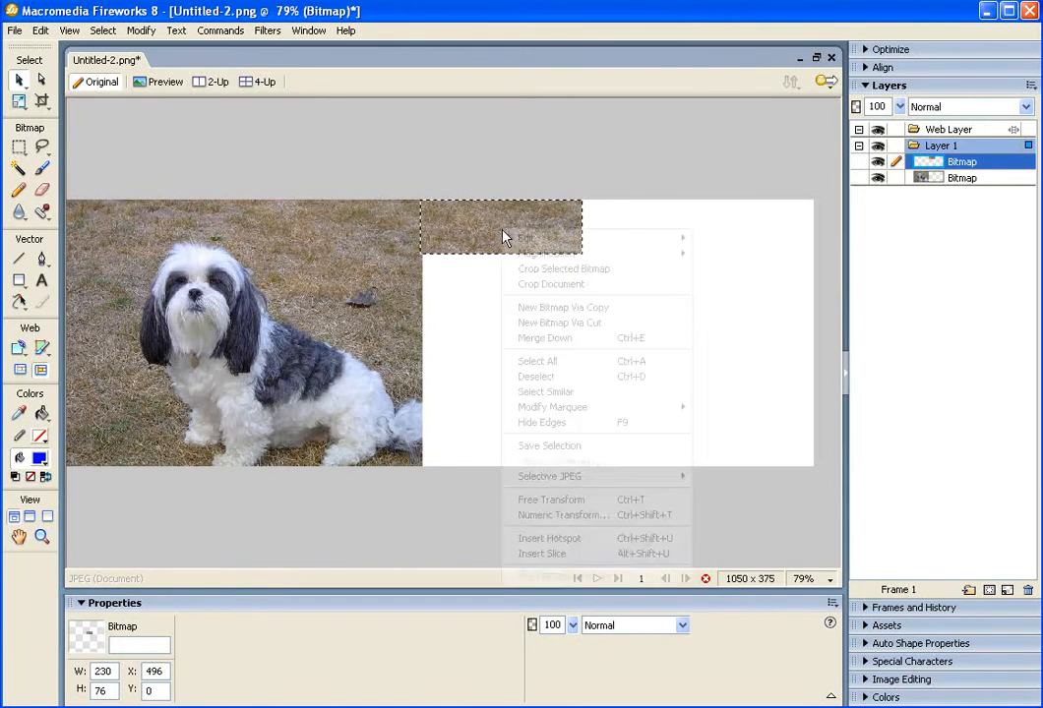
{"action": "mouse_move", "coordinate": [566, 239]}
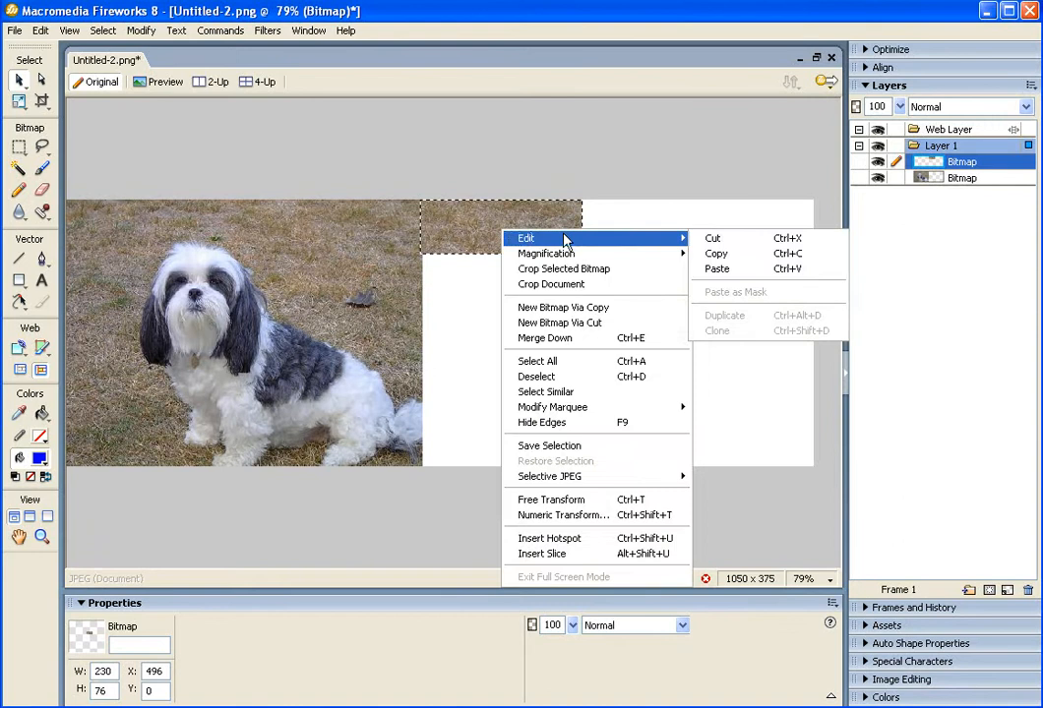
{"action": "left_click", "coordinate": [710, 253]}
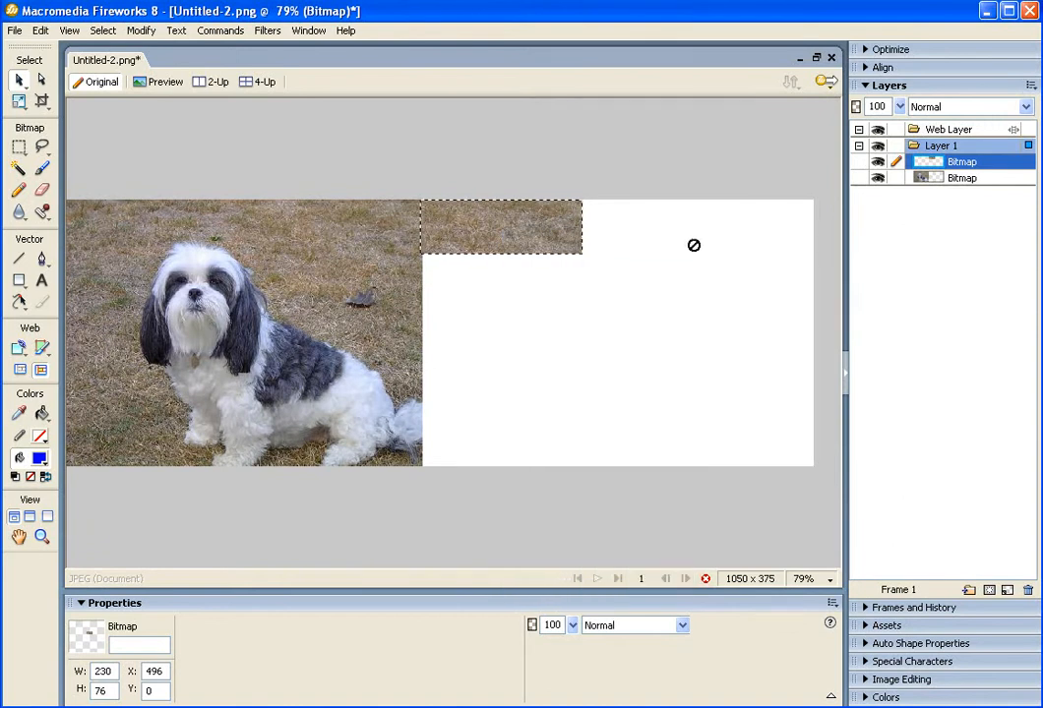
{"action": "right_click", "coordinate": [610, 225]}
{"action": "mouse_move", "coordinate": [725, 241]}
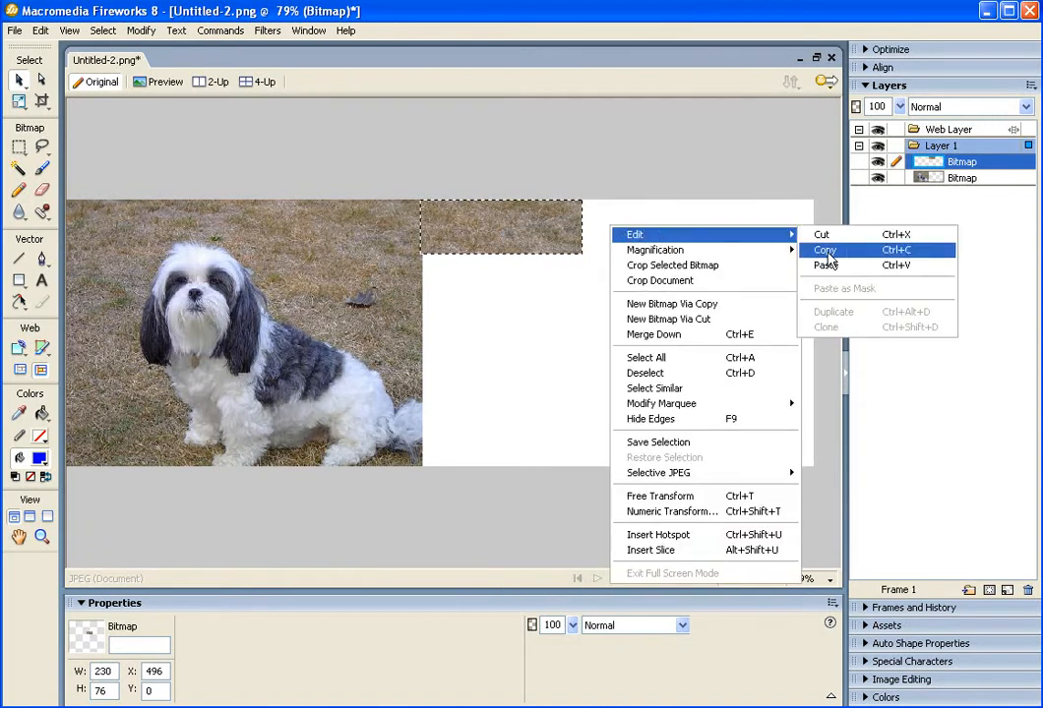
{"action": "left_click", "coordinate": [824, 265]}
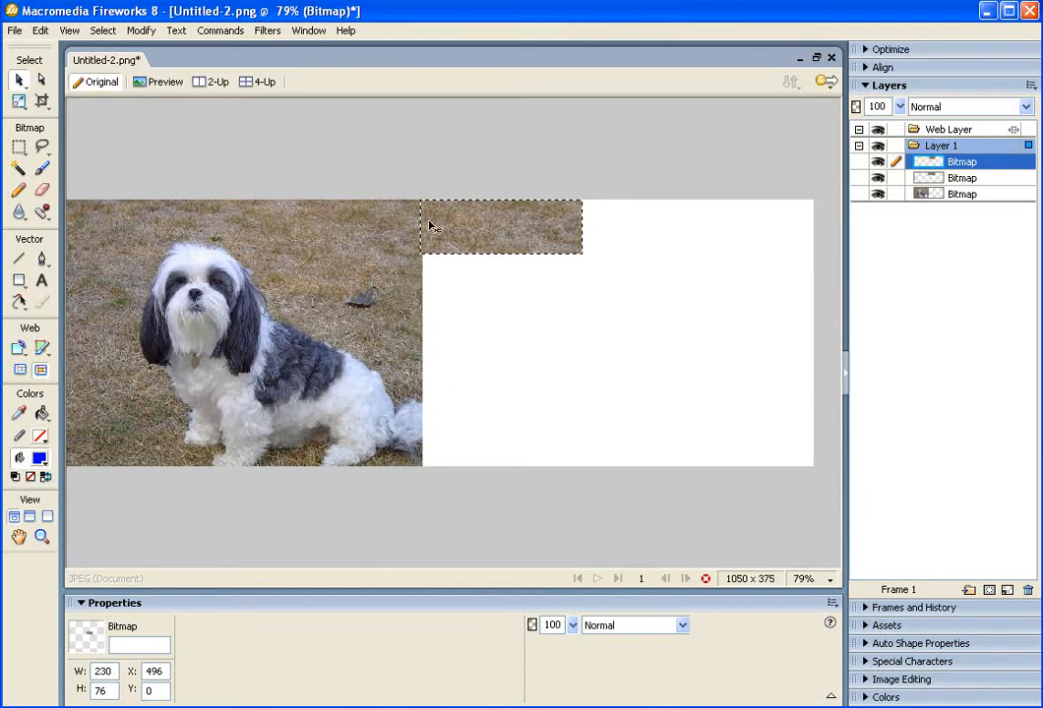
{"action": "left_click_drag", "start_coordinate": [441, 223], "coordinate": [604, 227]}
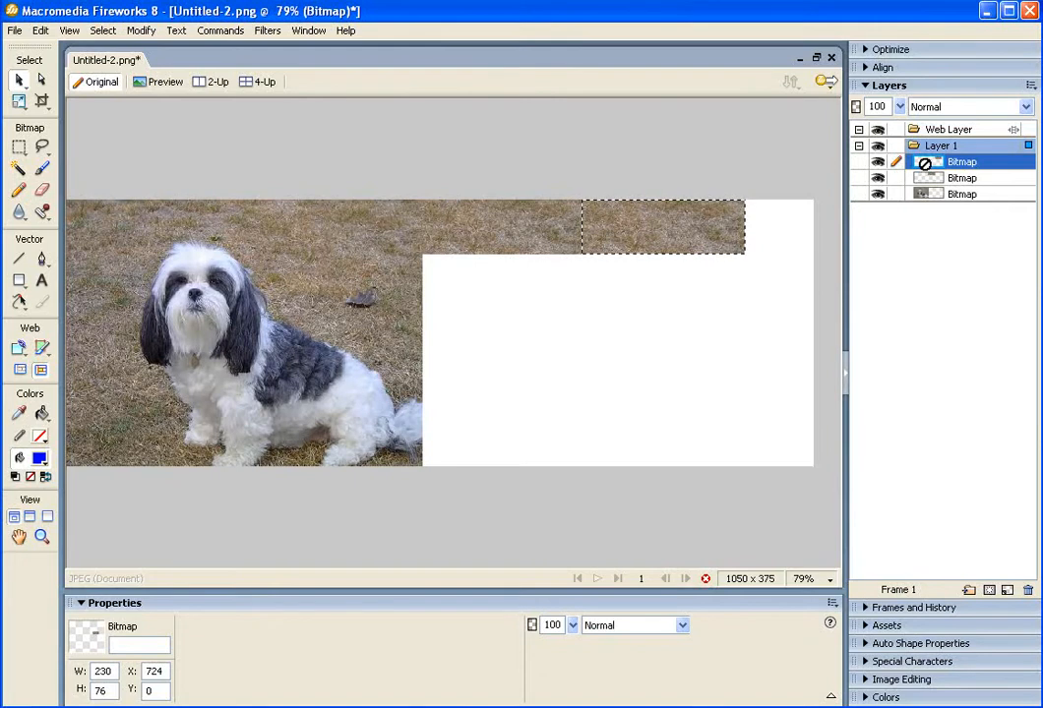
{"action": "key", "text": "ctrl+v"}
{"action": "left_click_drag", "start_coordinate": [636, 233], "coordinate": [705, 236]}
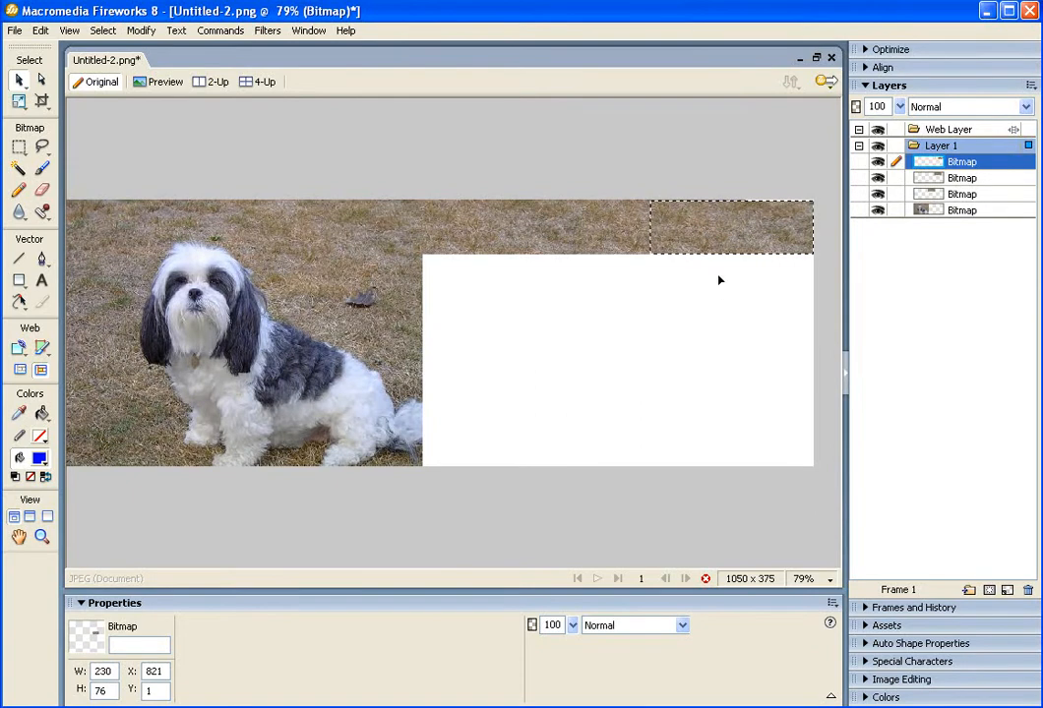
- Paste a copy of the three-patch grass strip and move one row directly below the top strip, at about X 497, Y 75
{"action": "left_click", "coordinate": [942, 178], "text": "shift"}
{"action": "left_click", "coordinate": [945, 194], "text": "shift"}
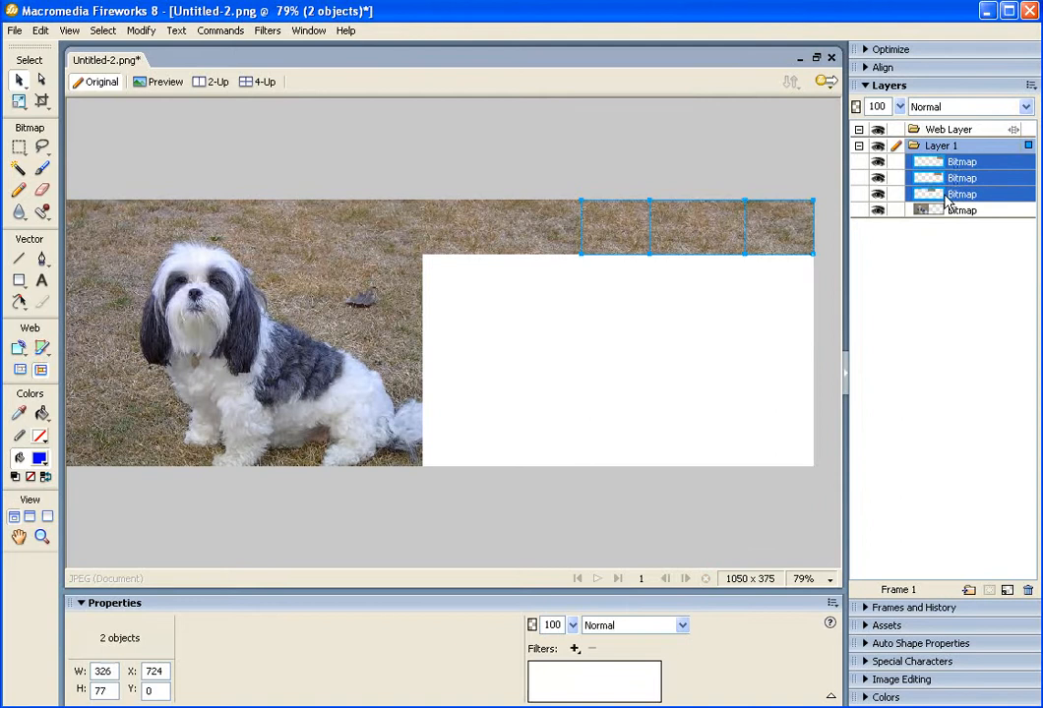
{"action": "key", "text": "ctrl+v"}
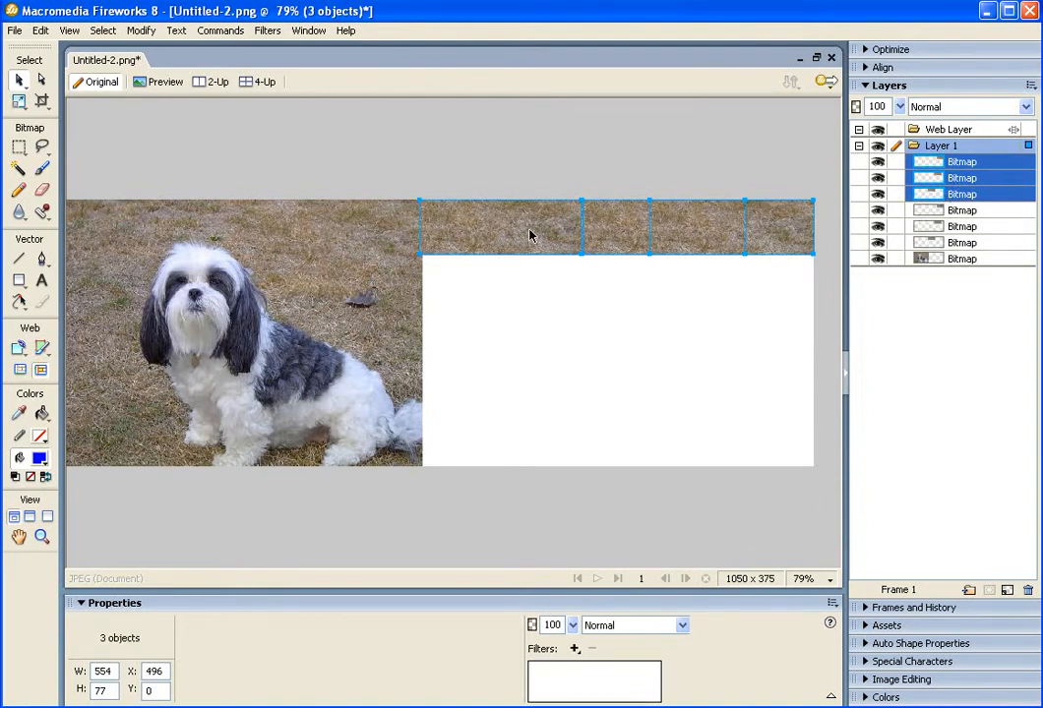
{"action": "left_click_drag", "start_coordinate": [529, 230], "coordinate": [549, 276]}
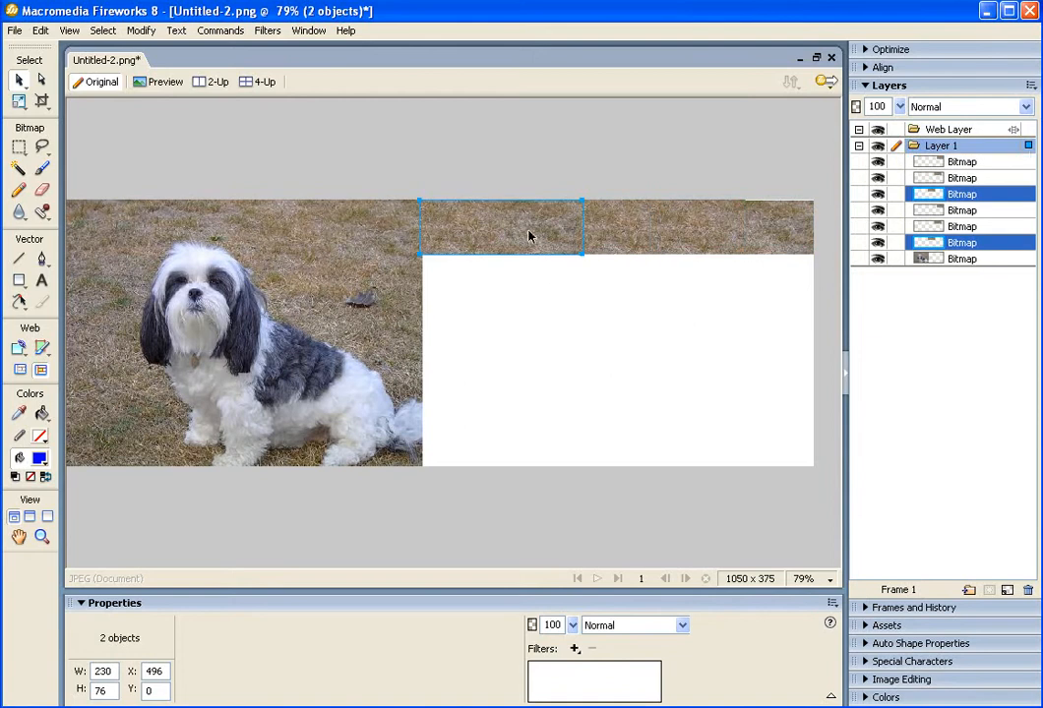
{"action": "left_click", "coordinate": [942, 228]}
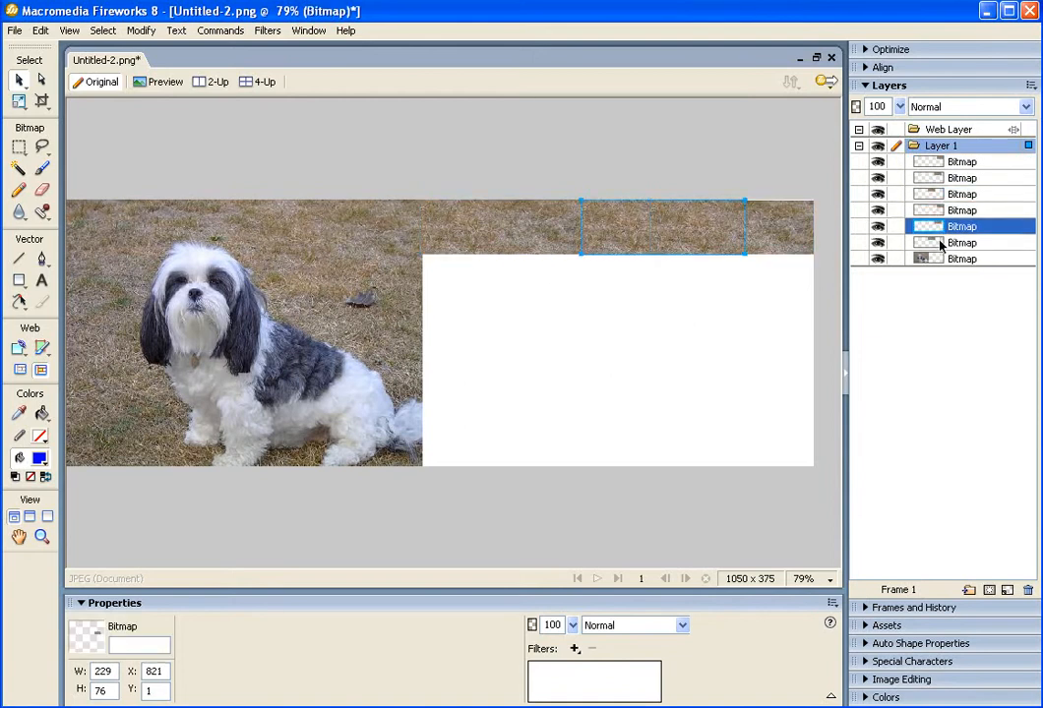
{"action": "left_click", "coordinate": [941, 242], "text": "shift"}
{"action": "left_click", "coordinate": [911, 210], "text": "shift"}
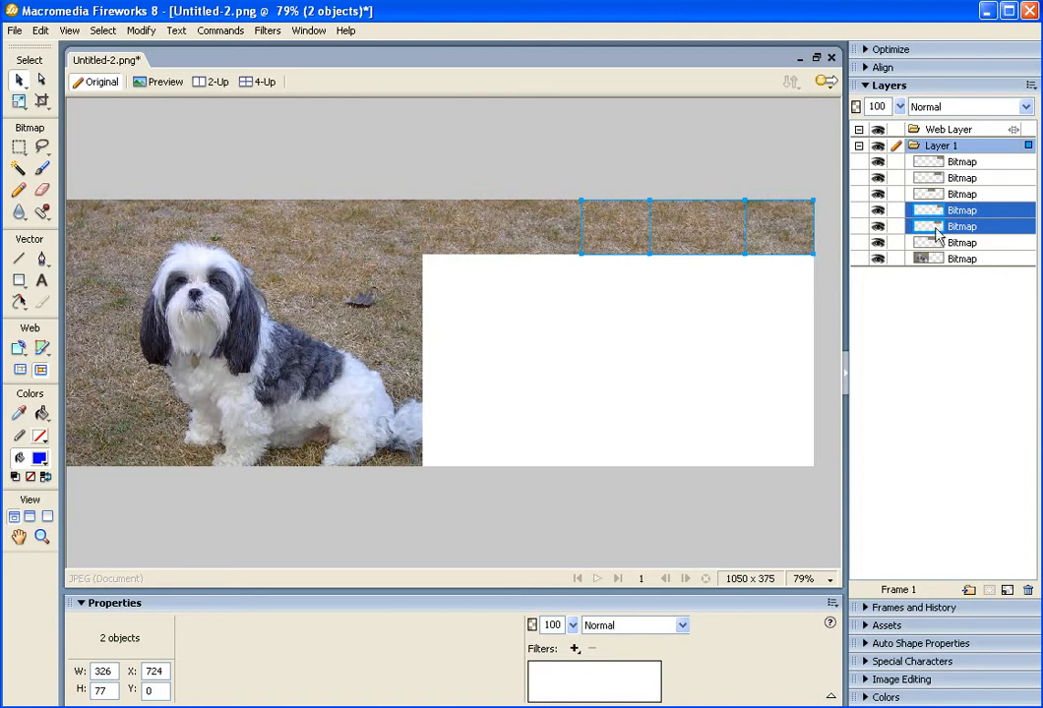
{"action": "left_click", "coordinate": [915, 242], "text": "shift"}
{"action": "left_click_drag", "start_coordinate": [730, 236], "coordinate": [722, 286]}
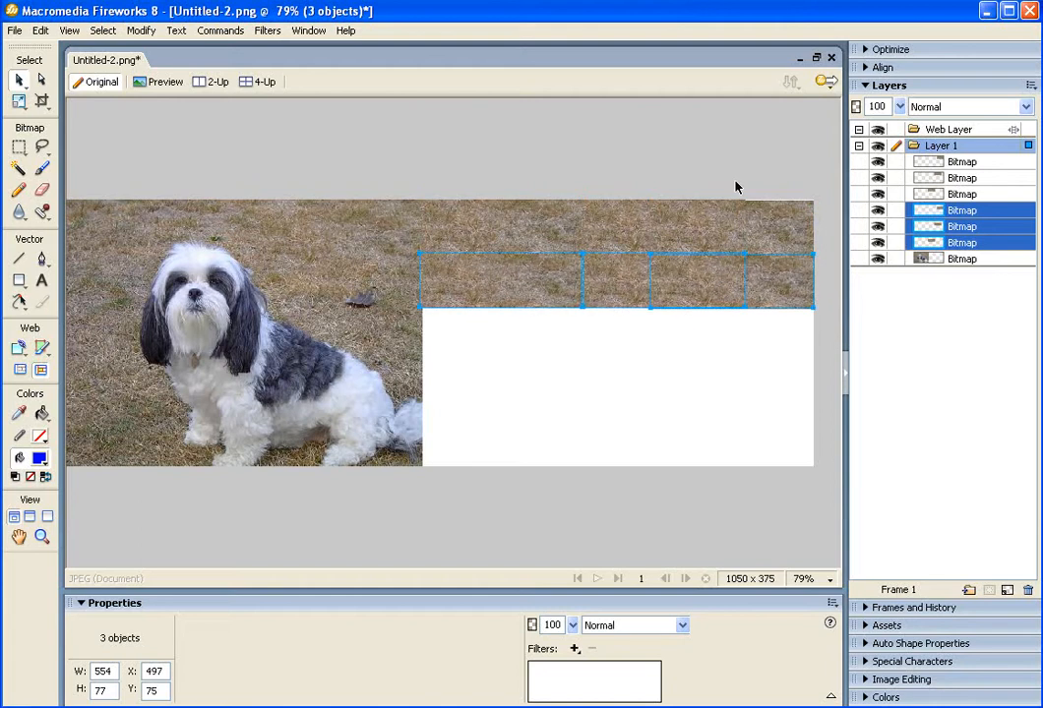
- Add a new layer above the finished grass background, and collapse and lock Layer 1
{"action": "left_click", "coordinate": [625, 388]}
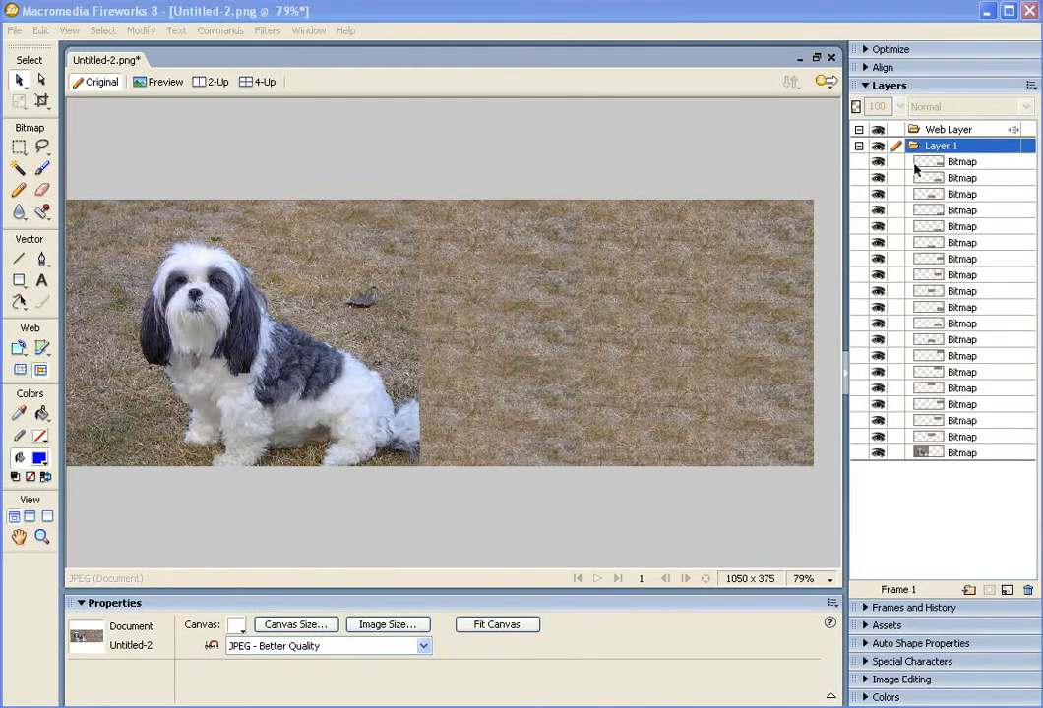
{"action": "left_click", "coordinate": [970, 592]}
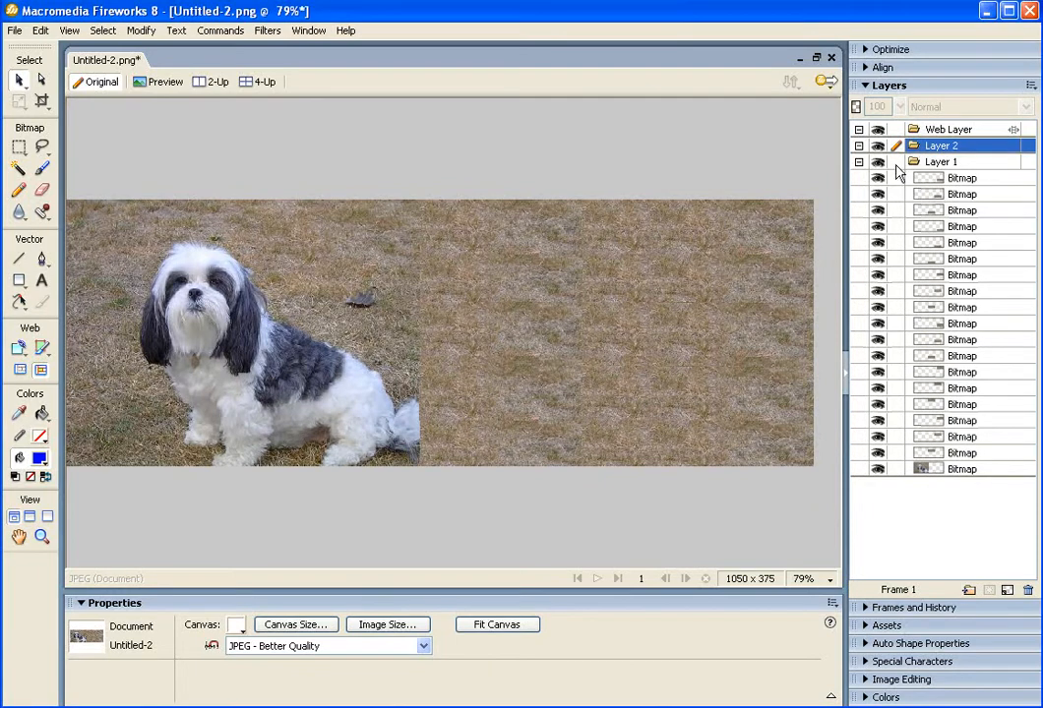
{"action": "left_click", "coordinate": [859, 161]}
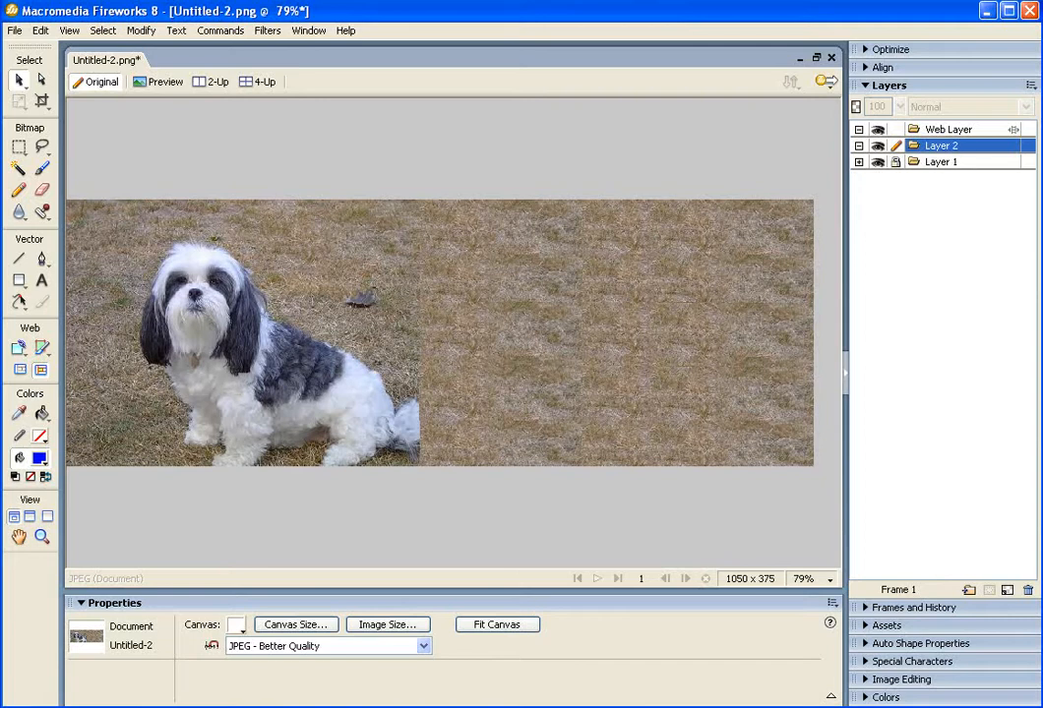
- Switch to the browser and examine the red panda example and brush instructions on the watercolor tutorial page
{"action": "key", "text": "alt+Tab"}
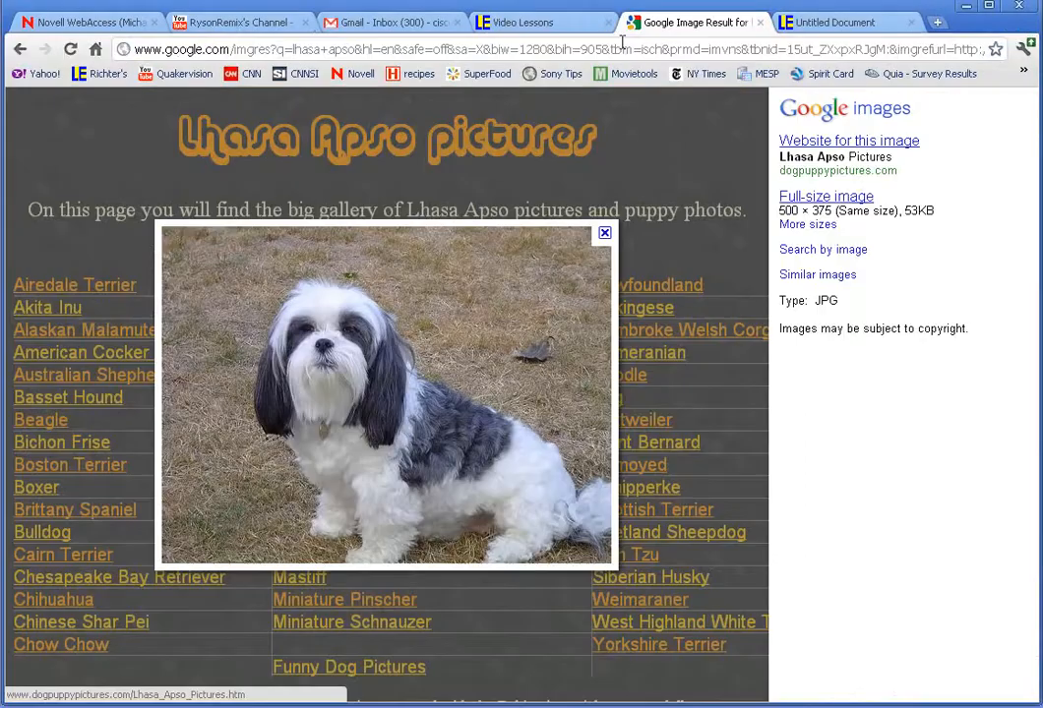
{"action": "left_click", "coordinate": [796, 23]}
{"action": "scroll", "coordinate": [539, 364], "scroll_direction": "down", "scroll_amount": 2}
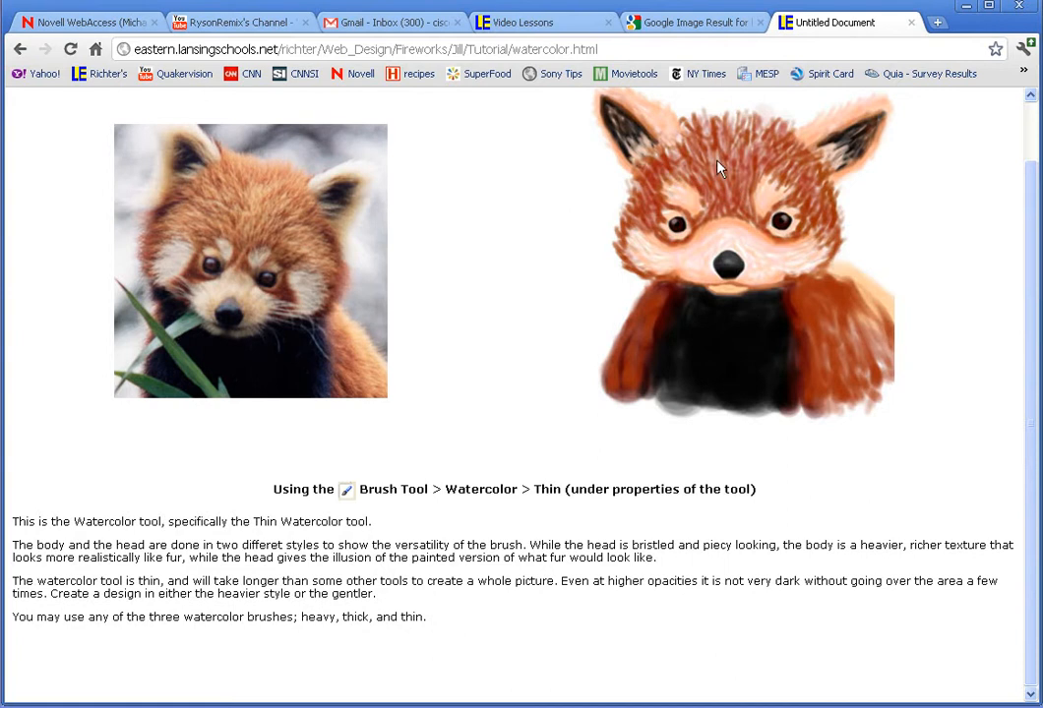
- Switch back to Fireworks and set up the Brush tool with the watercolor Thin stroke and a dark color sampled from the dog's back
{"action": "key", "text": "alt+Tab"}
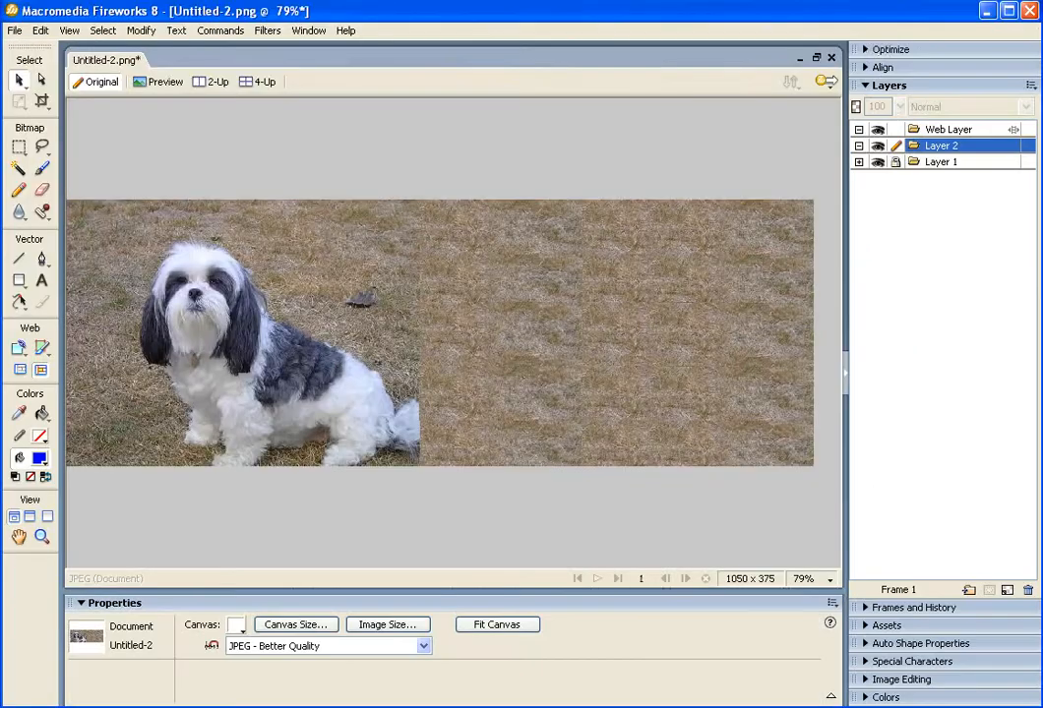
{"action": "left_click", "coordinate": [43, 169]}
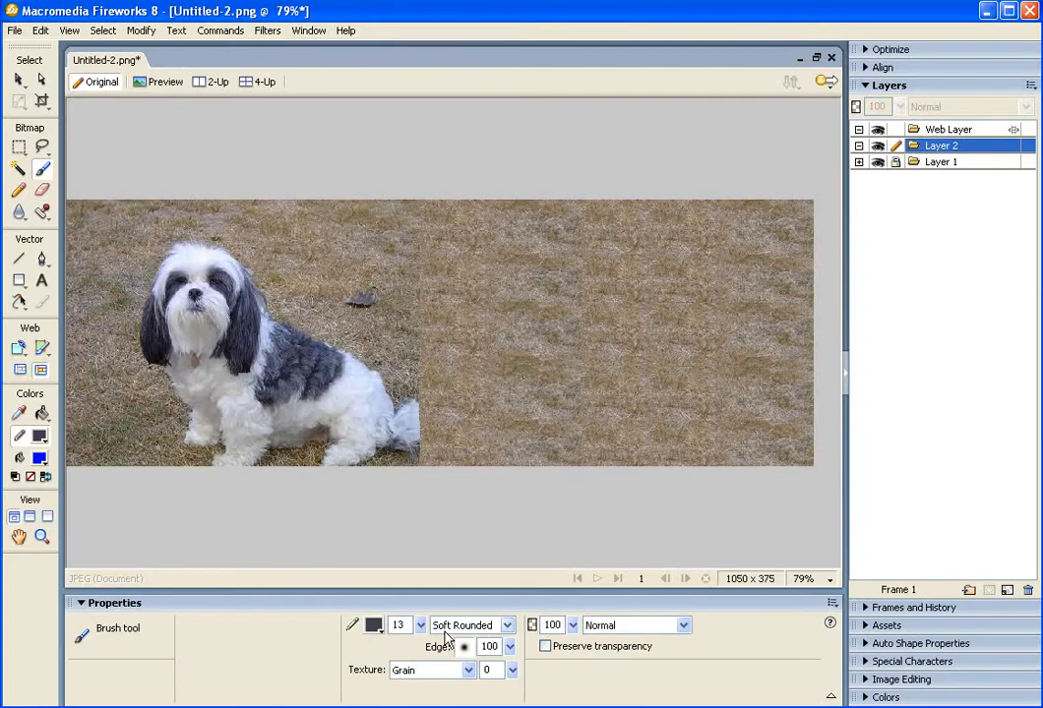
{"action": "left_click", "coordinate": [508, 626]}
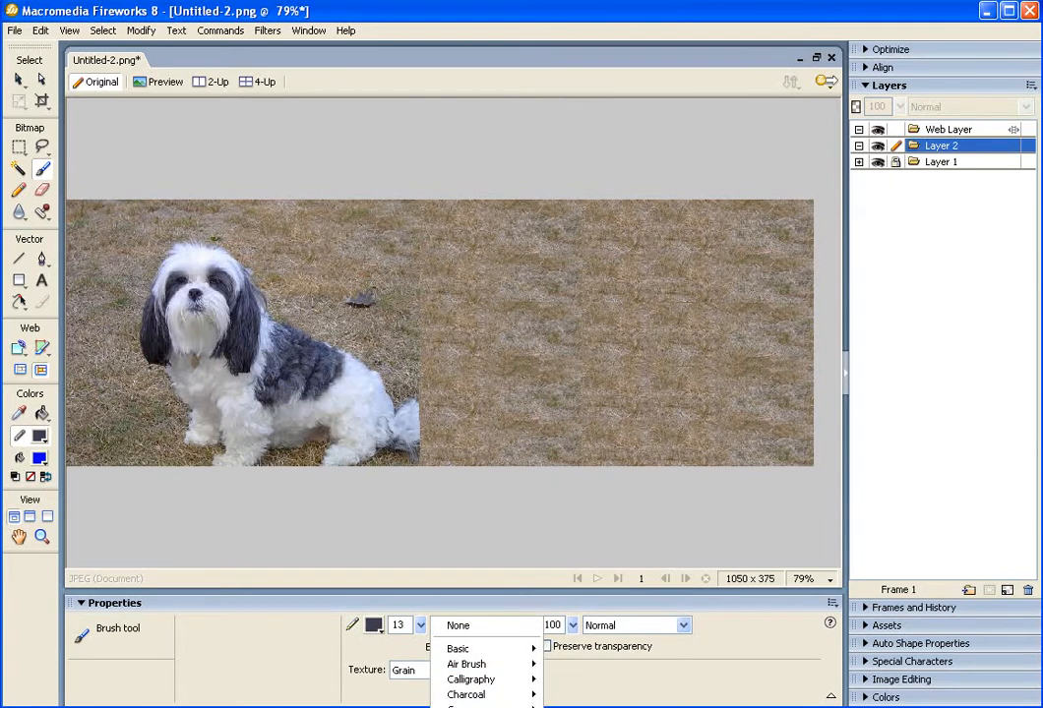
{"action": "left_click", "coordinate": [581, 706]}
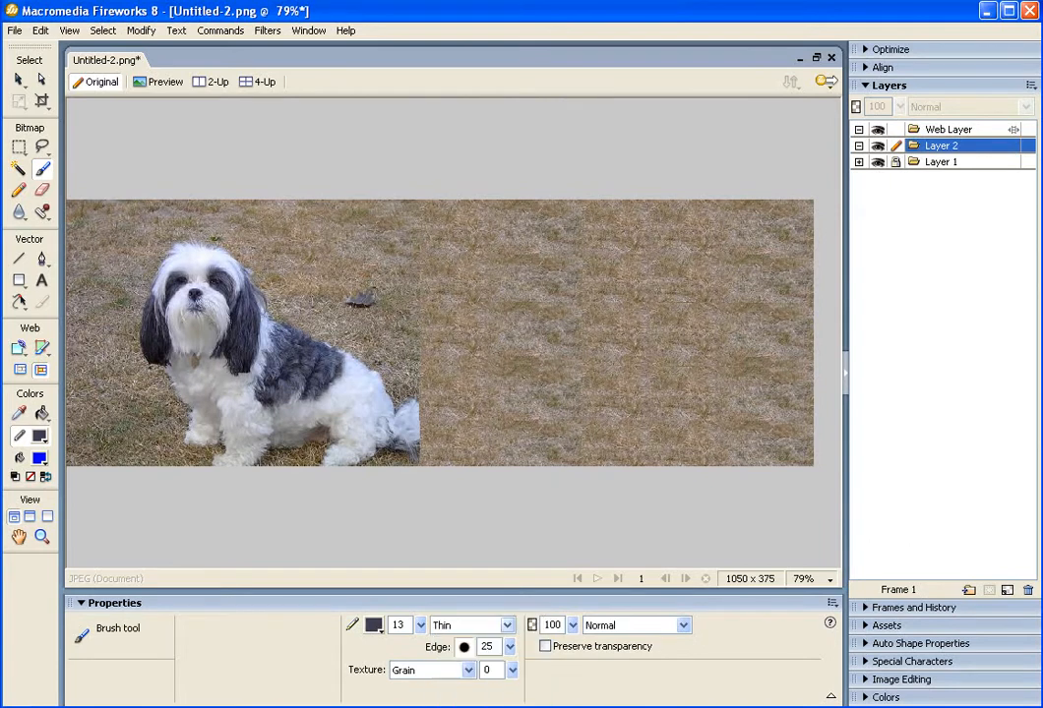
{"action": "left_click", "coordinate": [375, 625]}
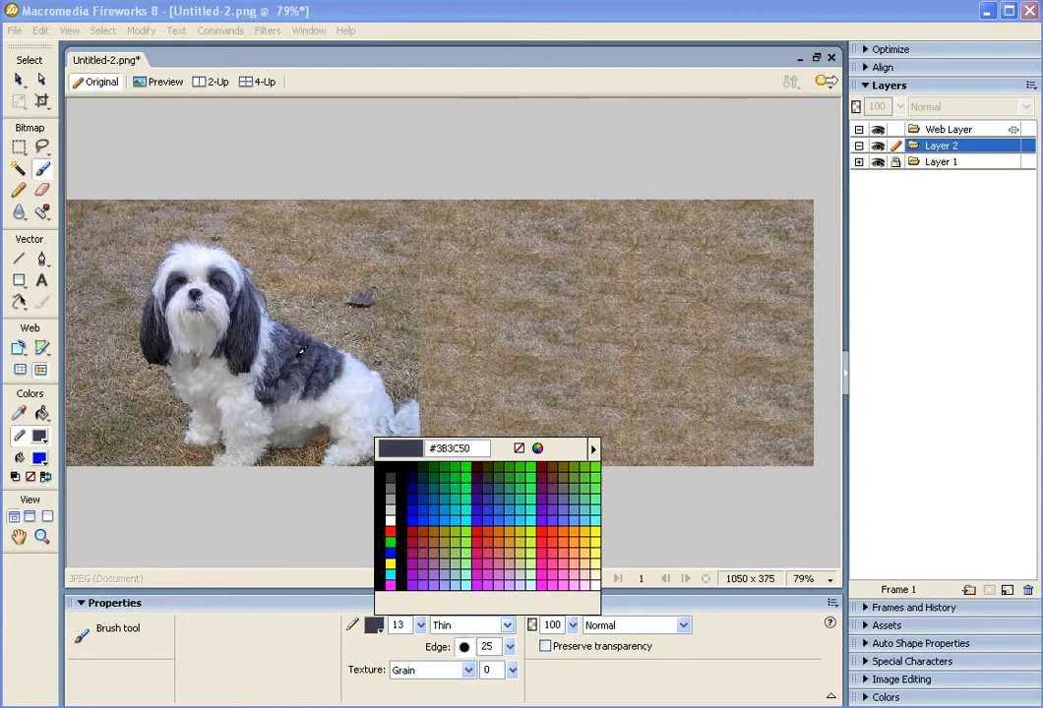
{"action": "left_click", "coordinate": [299, 350]}
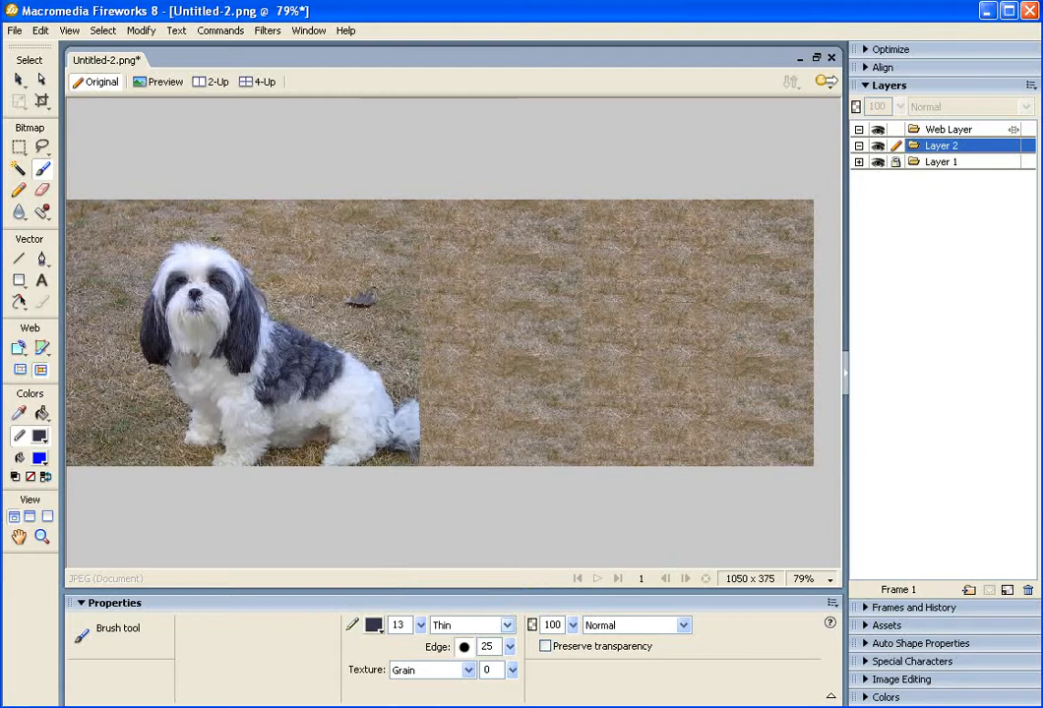
- Paint a dark fur patch about 93 × 80 pixels on the extended grass and adjust the brush's edge softness
{"action": "mouse_move", "coordinate": [613, 335]}
{"action": "left_mouse_down"}
{"action": "mouse_move", "coordinate": [649, 347]}
{"action": "mouse_move", "coordinate": [640, 360]}
{"action": "mouse_move", "coordinate": [651, 351]}
{"action": "left_mouse_up"}
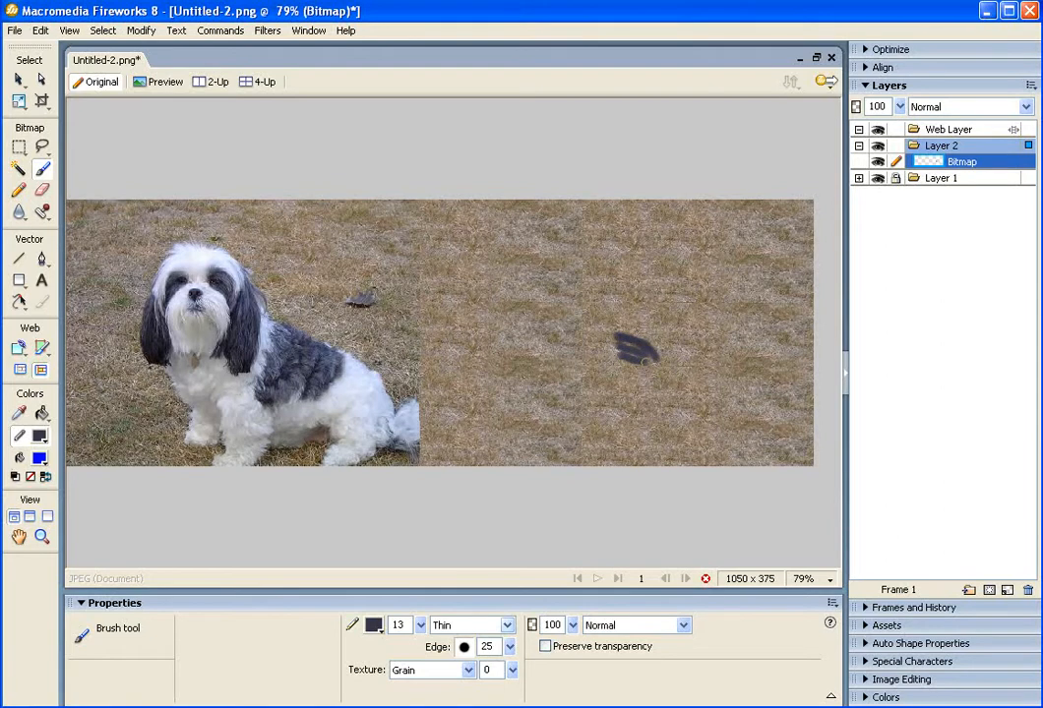
{"action": "left_click_drag", "start_coordinate": [621, 363], "coordinate": [635, 377]}
{"action": "mouse_move", "coordinate": [611, 335]}
{"action": "left_mouse_down"}
{"action": "mouse_move", "coordinate": [627, 352]}
{"action": "mouse_move", "coordinate": [609, 358]}
{"action": "mouse_move", "coordinate": [648, 366]}
{"action": "mouse_move", "coordinate": [628, 366]}
{"action": "left_mouse_up"}
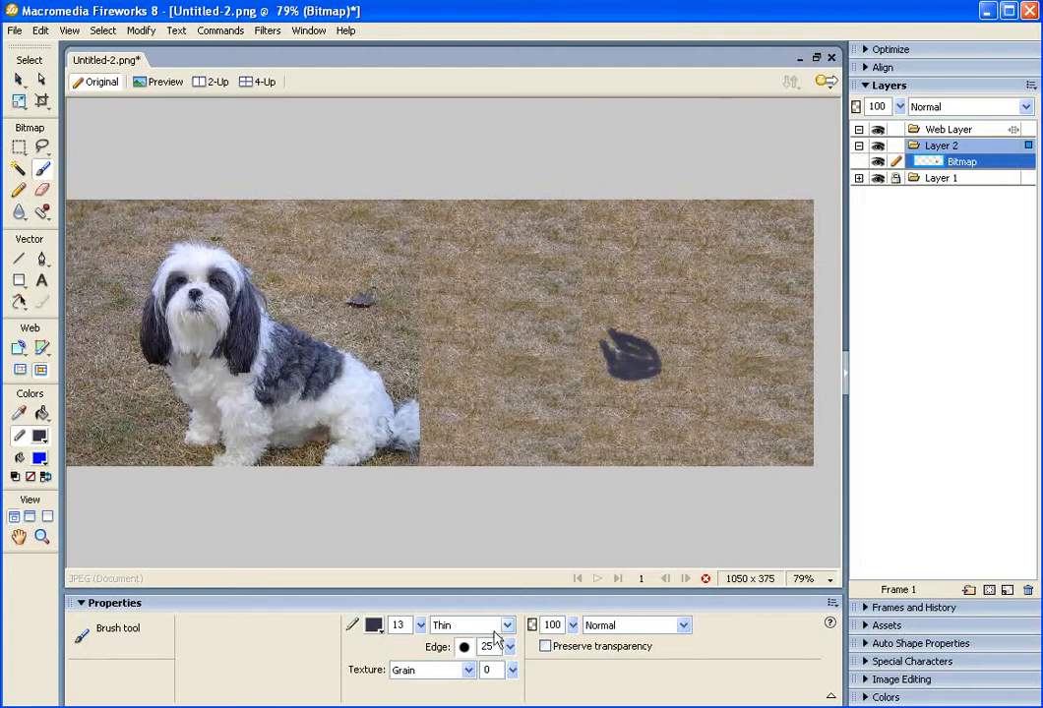
{"action": "left_click_drag", "start_coordinate": [511, 647], "coordinate": [516, 598]}
{"action": "left_click", "coordinate": [18, 82]}
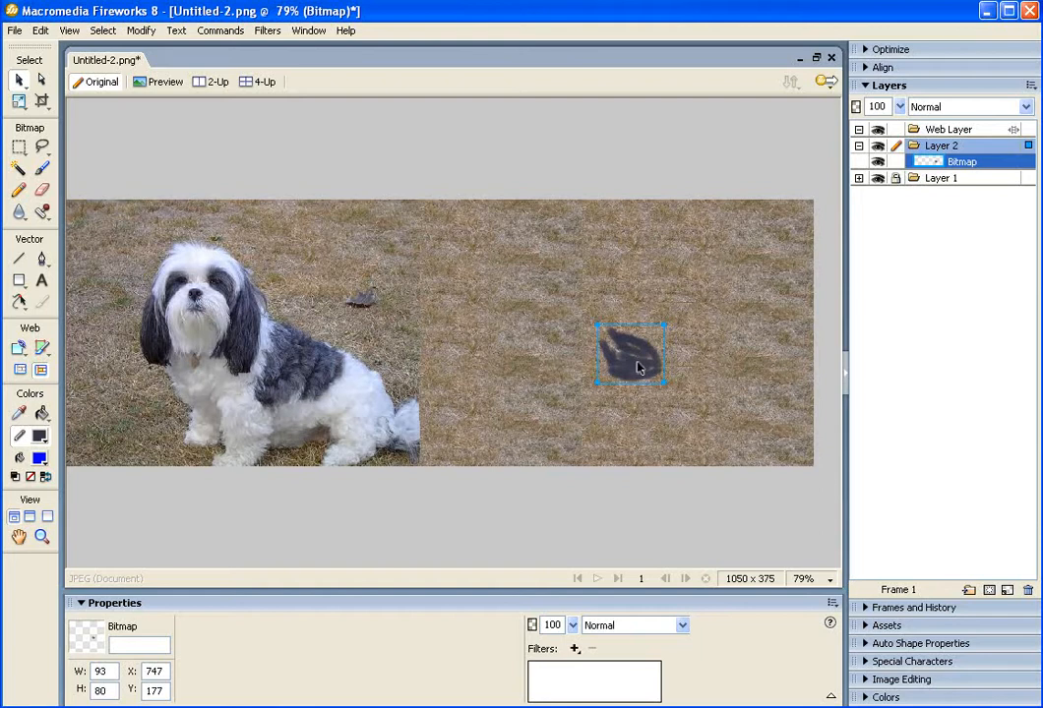
- Create a new white document of 554 × 152 pixels
{"action": "left_click", "coordinate": [15, 30]}
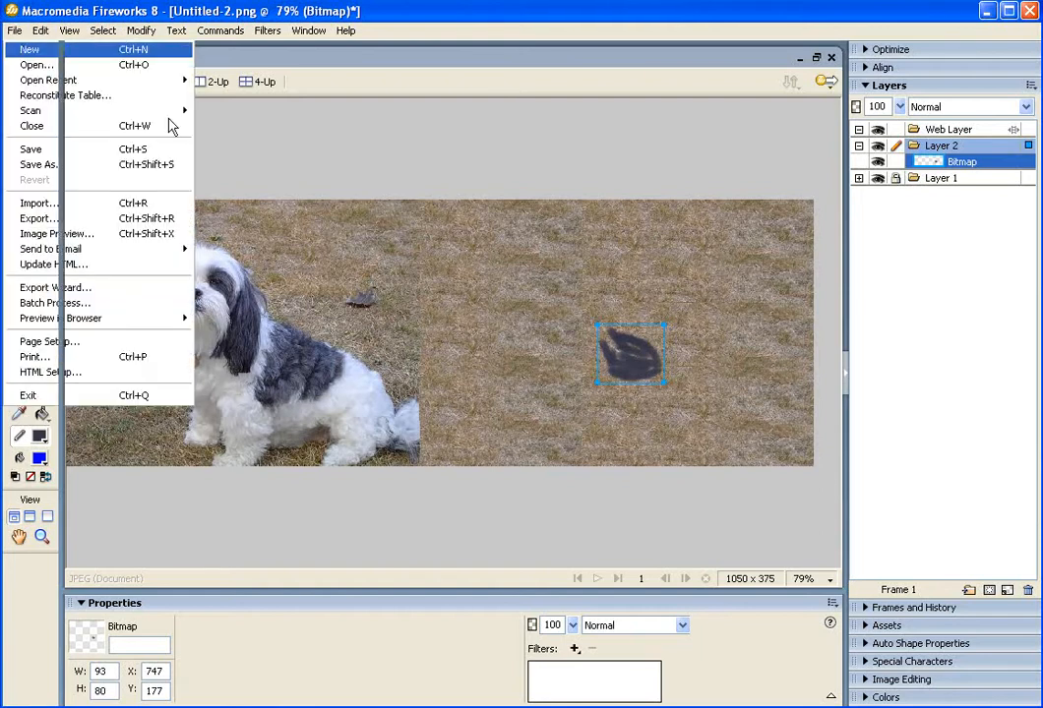
{"action": "left_click", "coordinate": [49, 49]}
{"action": "left_click", "coordinate": [582, 473]}
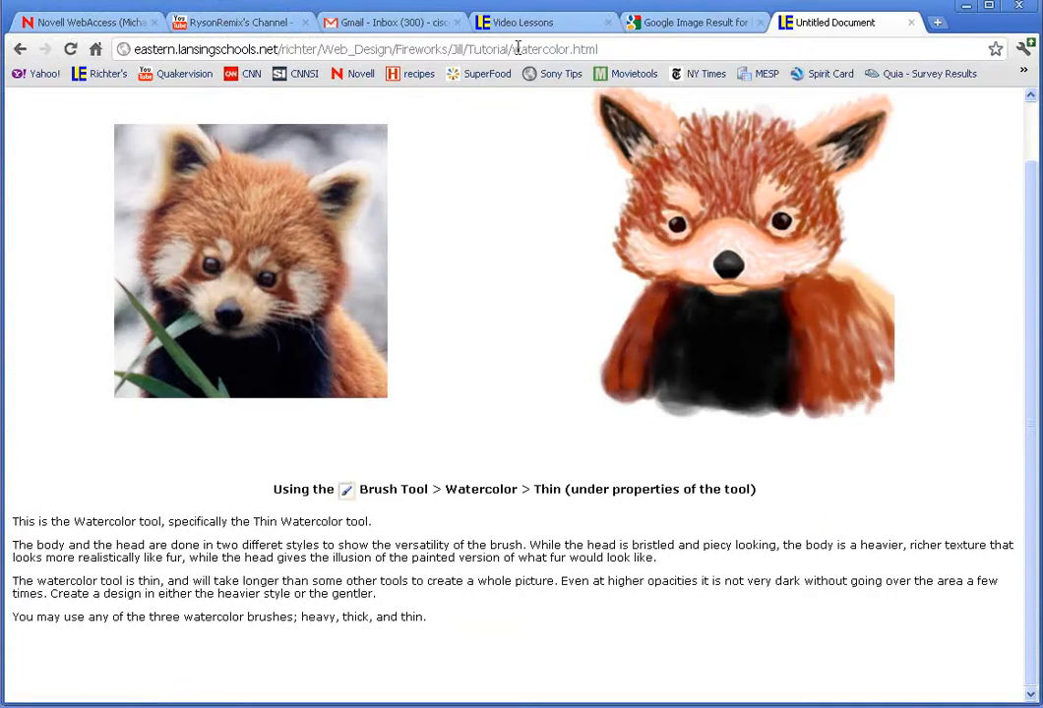
- Copy the dog photo from the Lhasa Apso image page in the browser
{"action": "left_click", "coordinate": [655, 24]}
{"action": "right_click", "coordinate": [419, 308]}
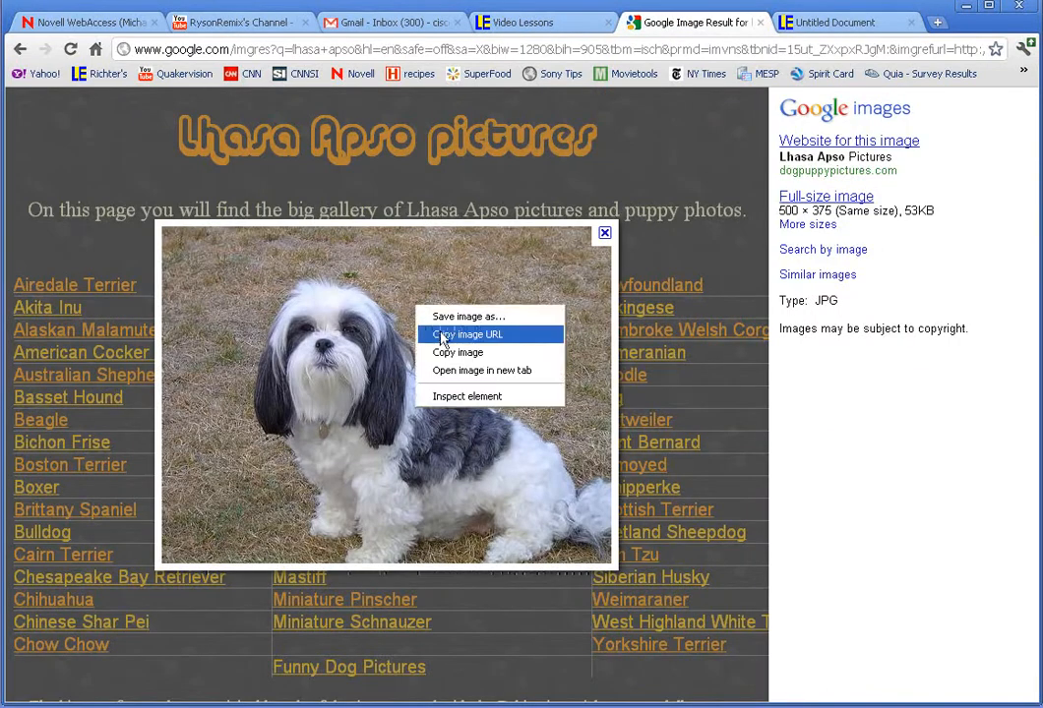
{"action": "left_click", "coordinate": [443, 337]}
{"action": "right_click", "coordinate": [443, 332]}
{"action": "left_click", "coordinate": [455, 356]}
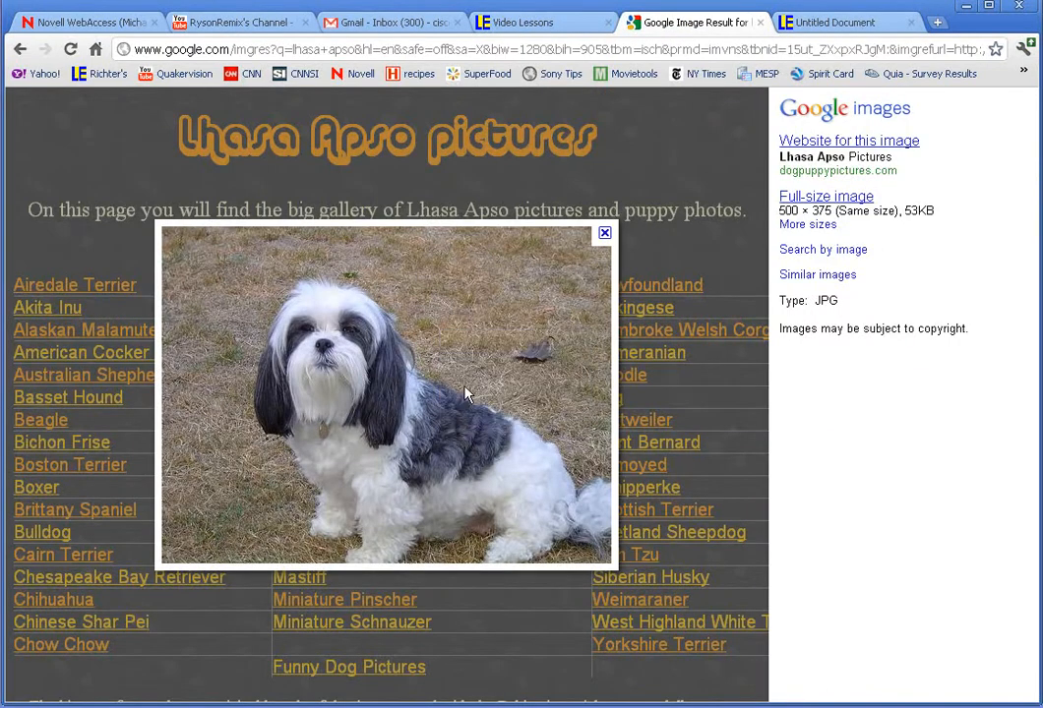
- Switch back to Fireworks, create a new white 500 × 375 pixel document and paste the dog photo into it
{"action": "key", "text": "alt+Tab"}
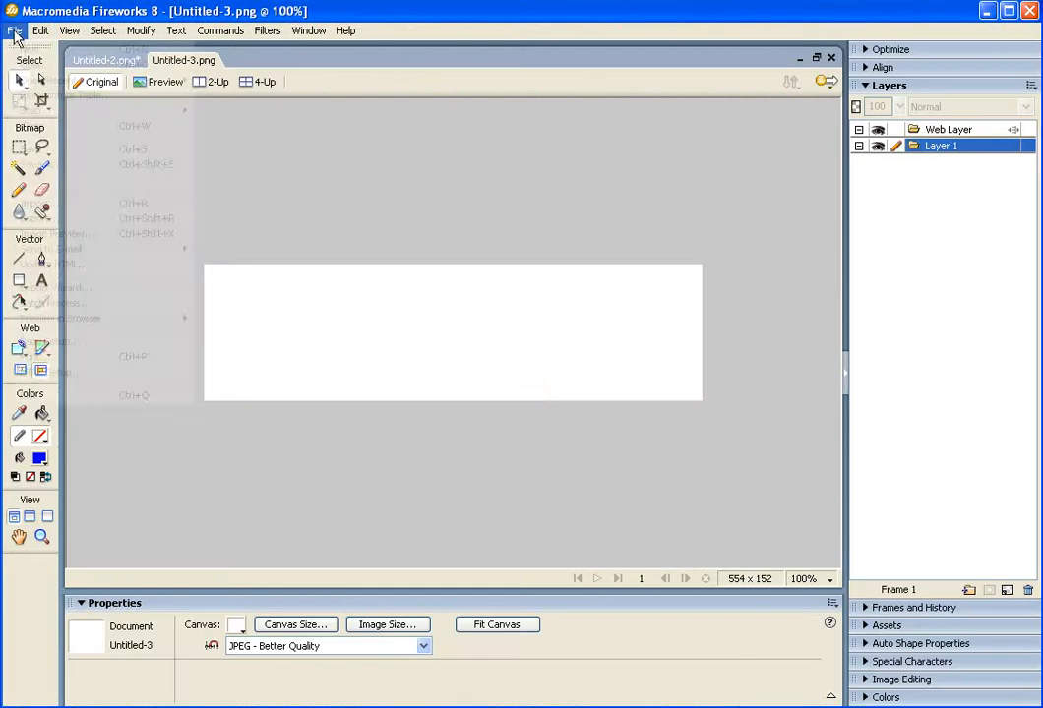
{"action": "left_click", "coordinate": [14, 29]}
{"action": "key", "text": "n"}
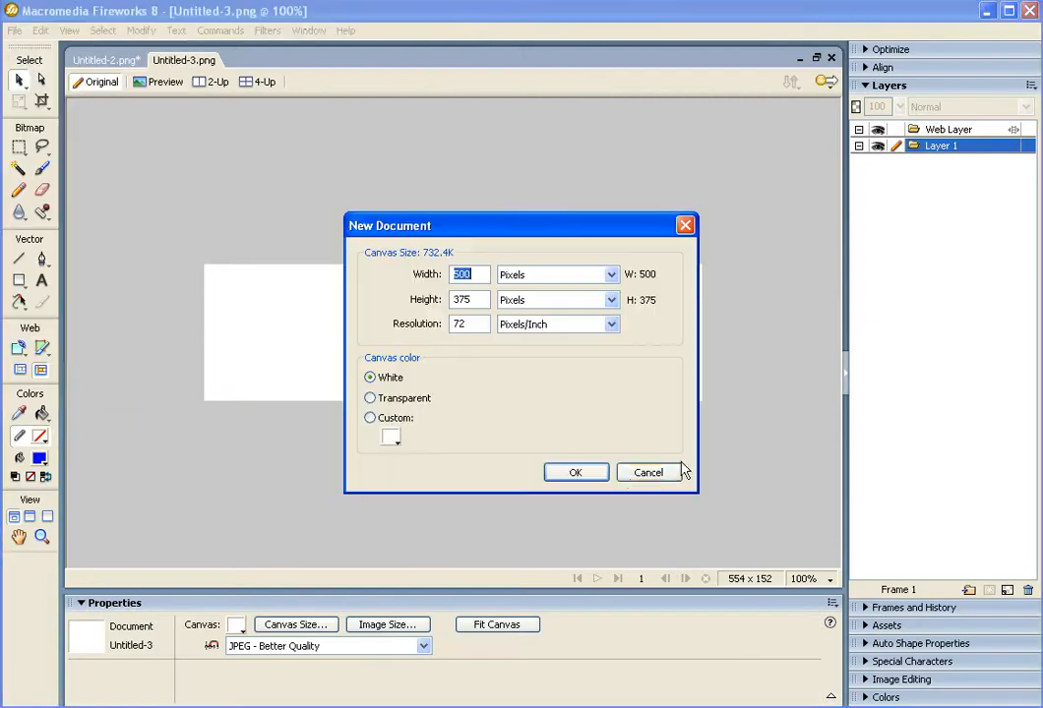
{"action": "left_click", "coordinate": [596, 474]}
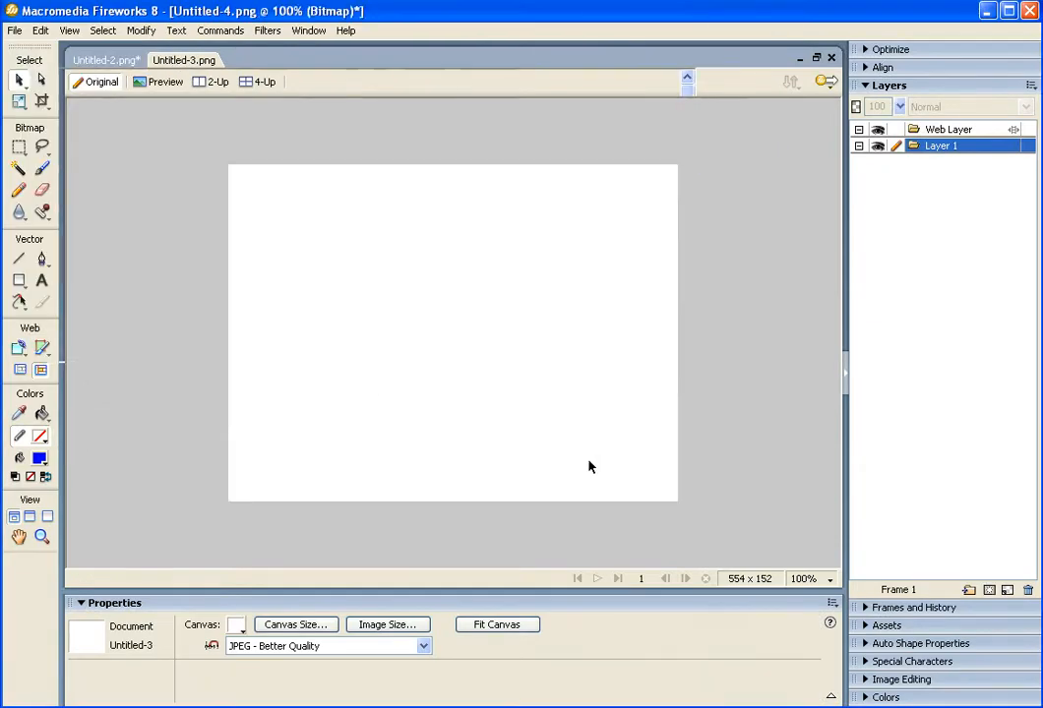
{"action": "key", "text": "ctrl+v"}
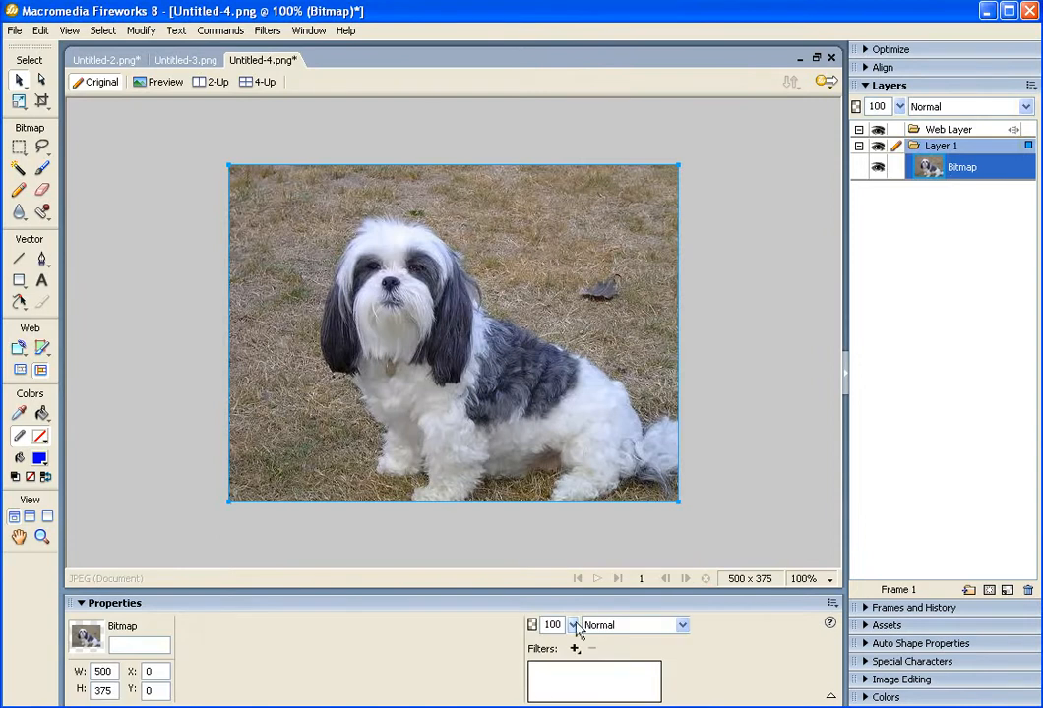
- Fade the pasted dog photo to 46% opacity
{"action": "left_click_drag", "start_coordinate": [577, 635], "coordinate": [578, 685]}
{"action": "left_click", "coordinate": [740, 533]}
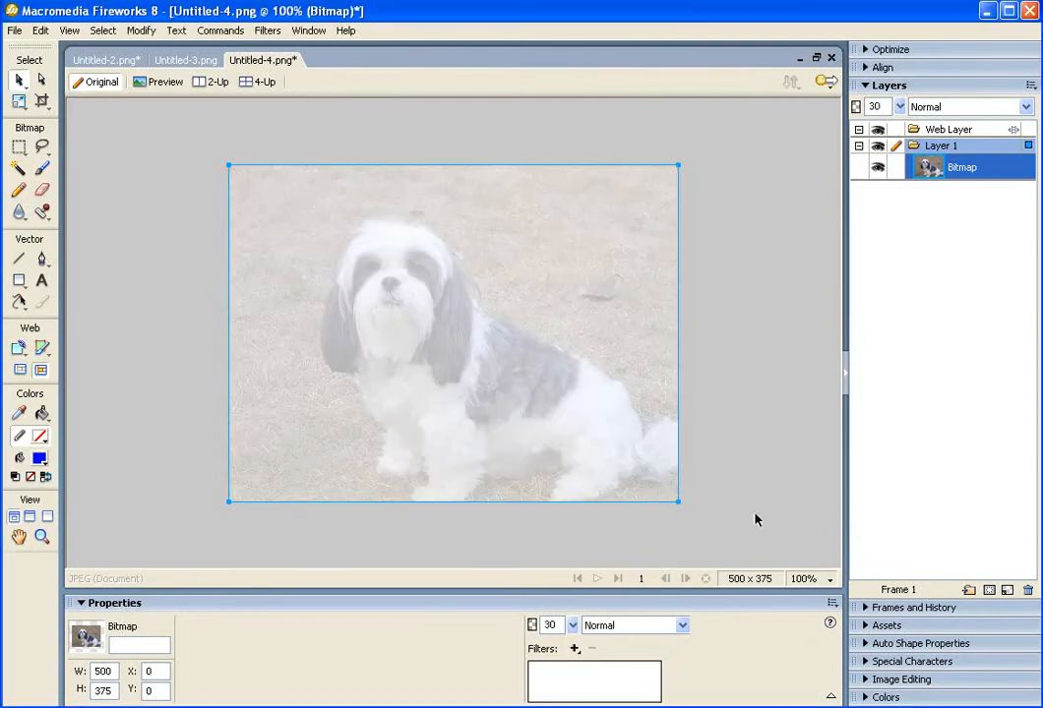
{"action": "left_click", "coordinate": [572, 625]}
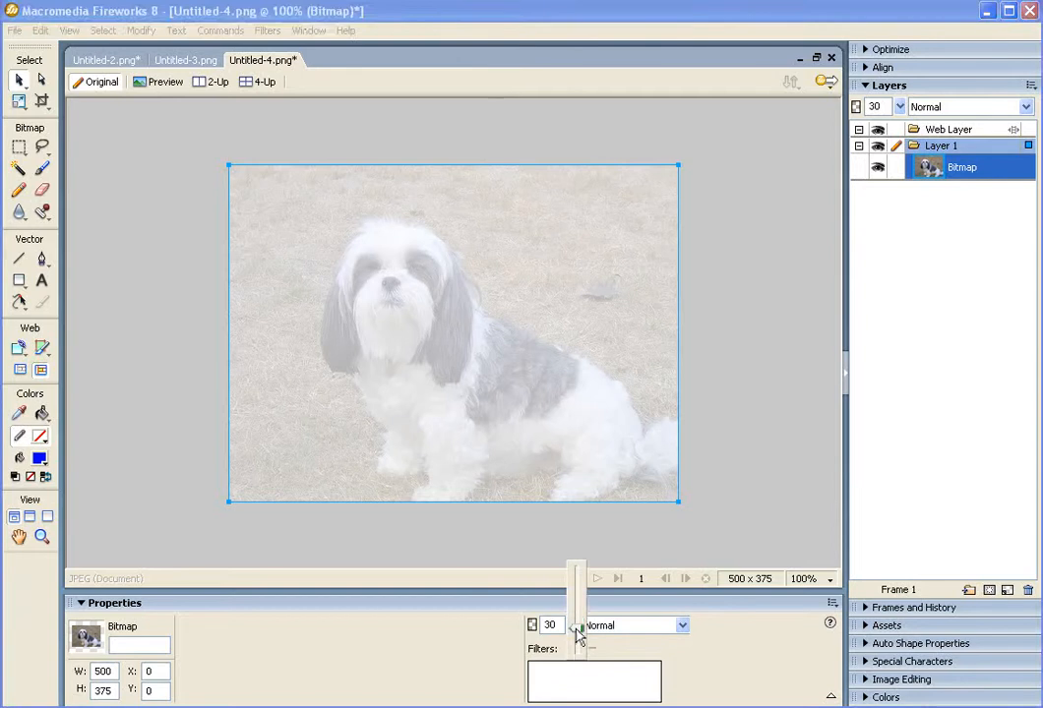
{"action": "left_click_drag", "start_coordinate": [578, 624], "coordinate": [578, 610]}
{"action": "left_click", "coordinate": [708, 492]}
- Lock the faded photo's bitmap and add a new layer above it
{"action": "left_click", "coordinate": [708, 492]}
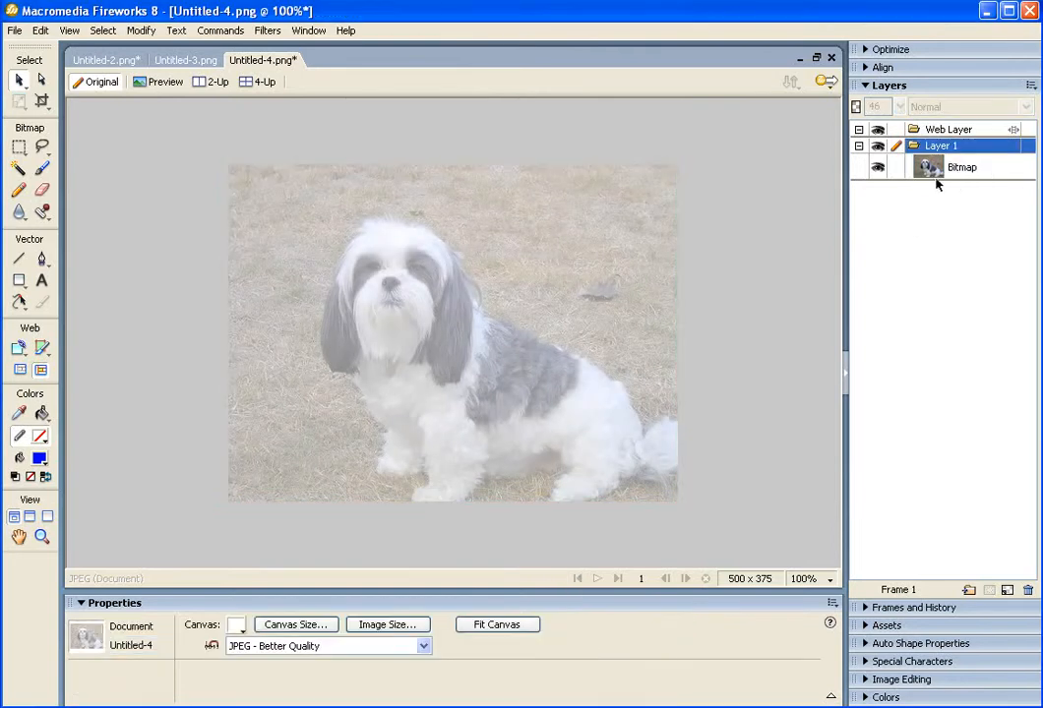
{"action": "left_click", "coordinate": [898, 172]}
{"action": "left_click", "coordinate": [969, 589]}
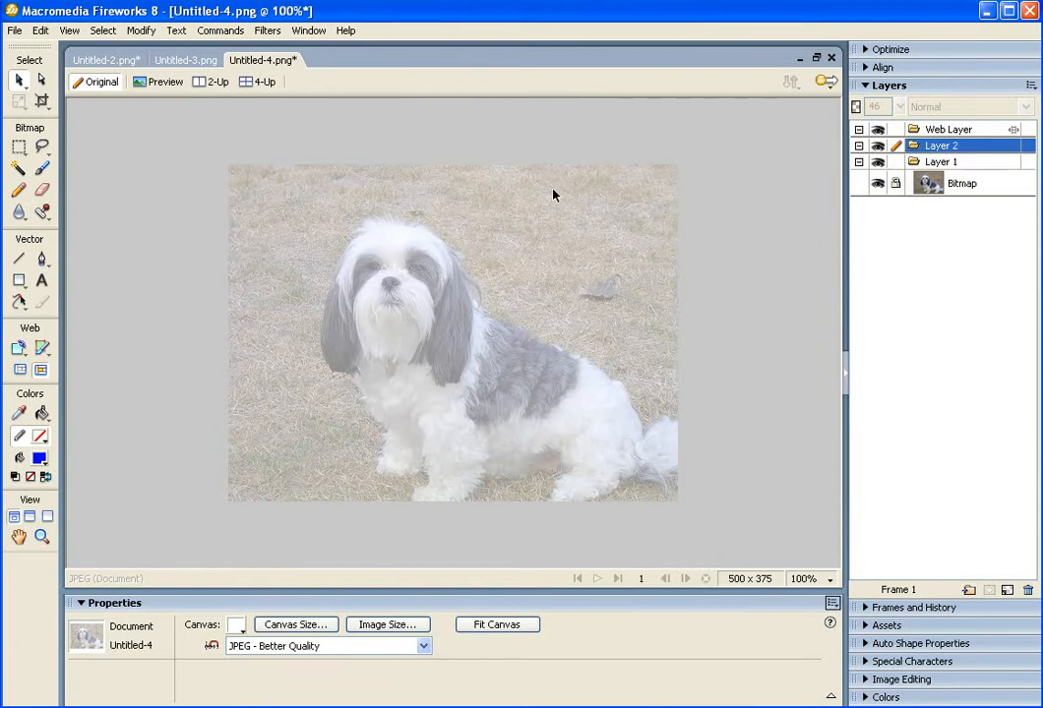
- Activate the Brush tool and set its stroke to the Basic Air Brush
{"action": "left_click", "coordinate": [41, 168]}
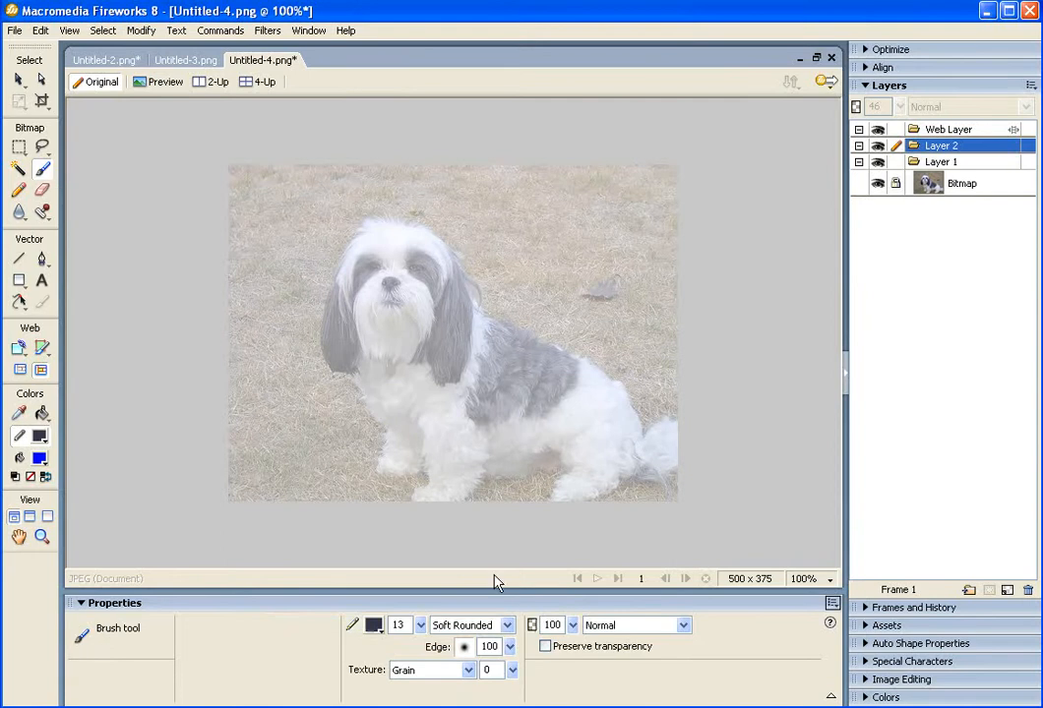
{"action": "left_click", "coordinate": [508, 625]}
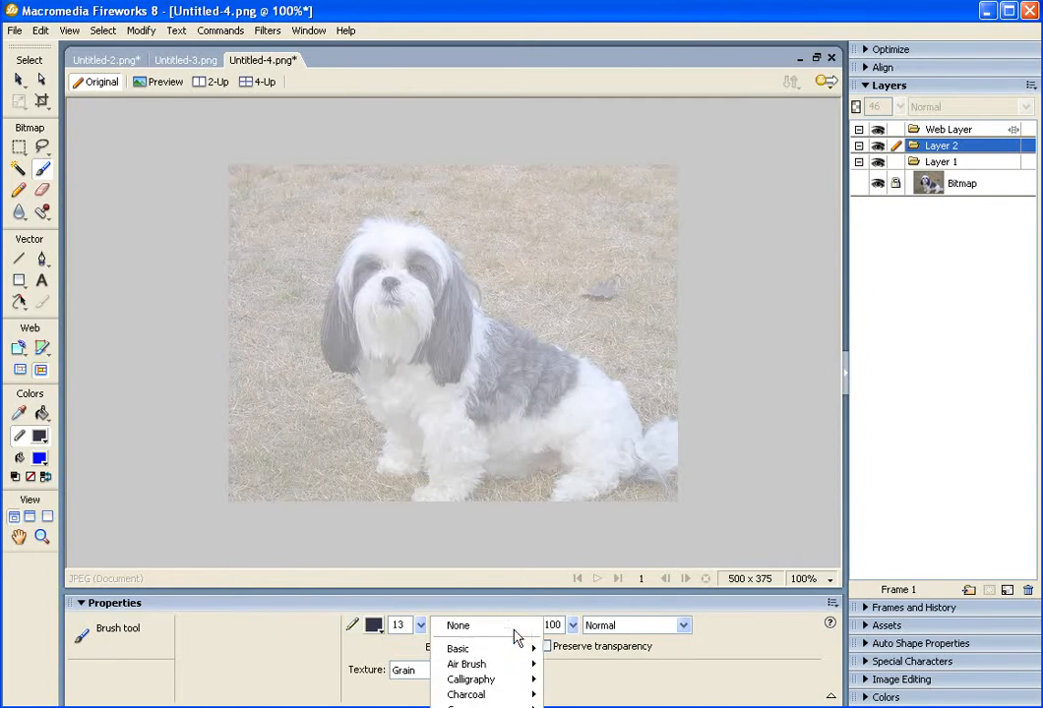
{"action": "mouse_move", "coordinate": [516, 664]}
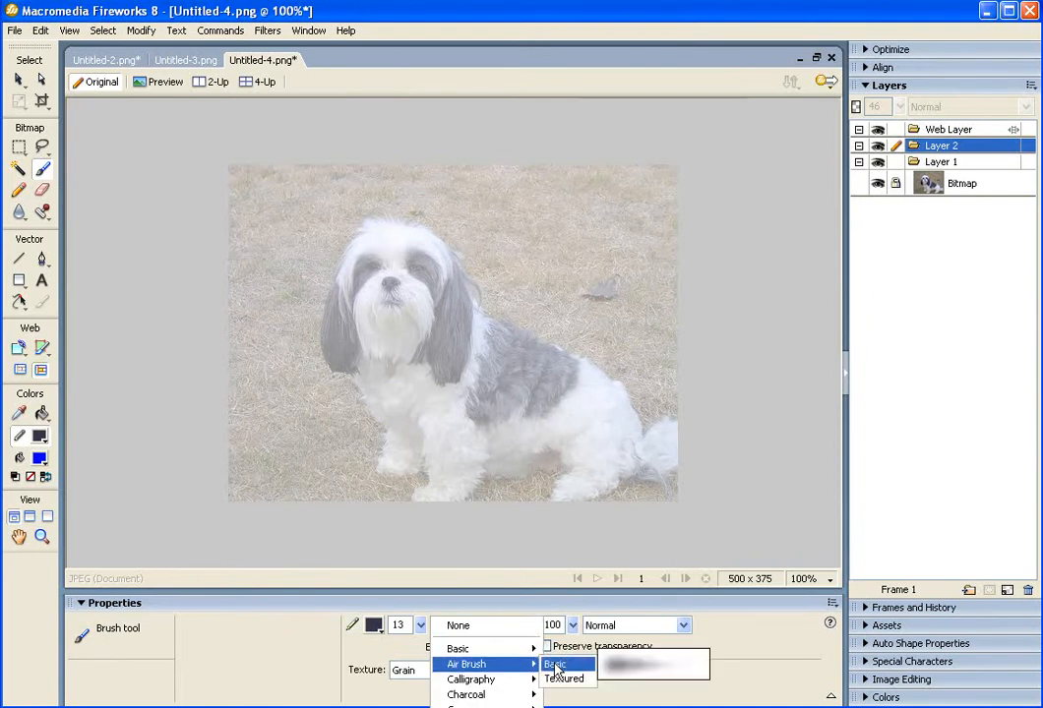
{"action": "left_click", "coordinate": [555, 666]}
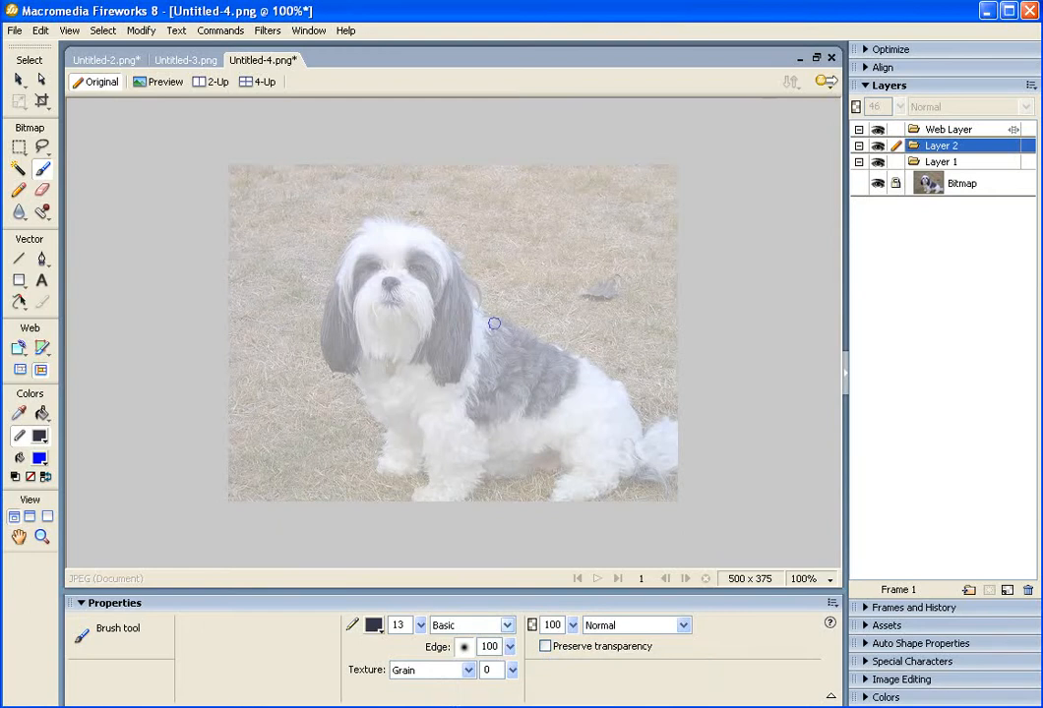
- Paint dark brush strokes on the new layer along the fur direction, covering the dark patch on the dog's back
{"action": "left_click_drag", "start_coordinate": [493, 321], "coordinate": [575, 352]}
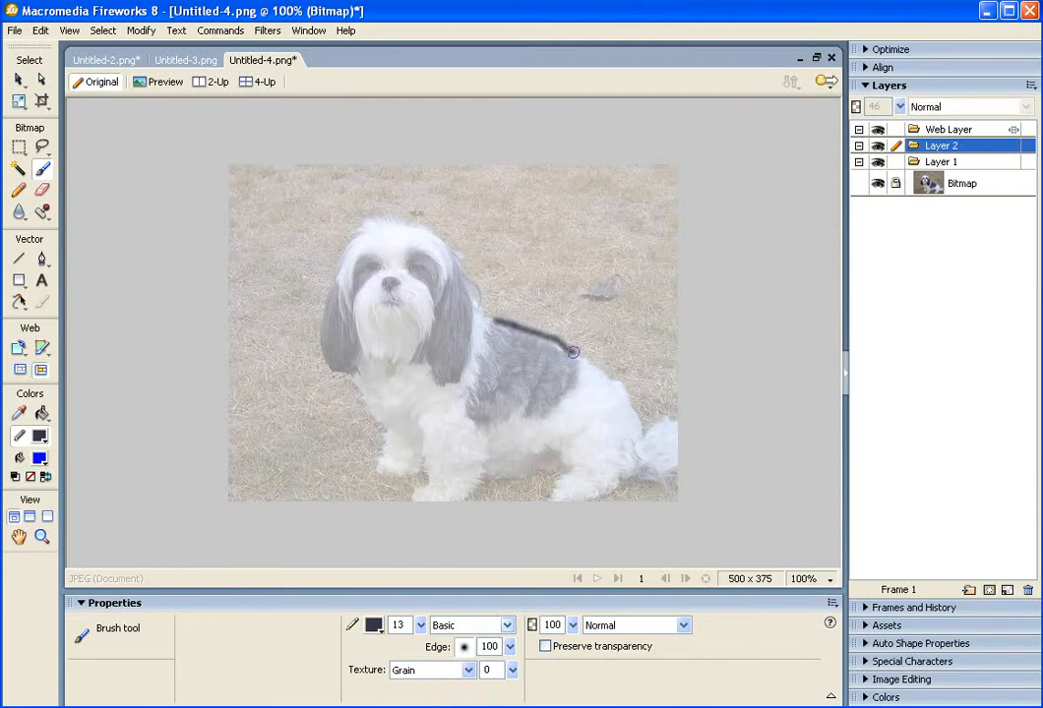
{"action": "left_click_drag", "start_coordinate": [493, 328], "coordinate": [576, 359]}
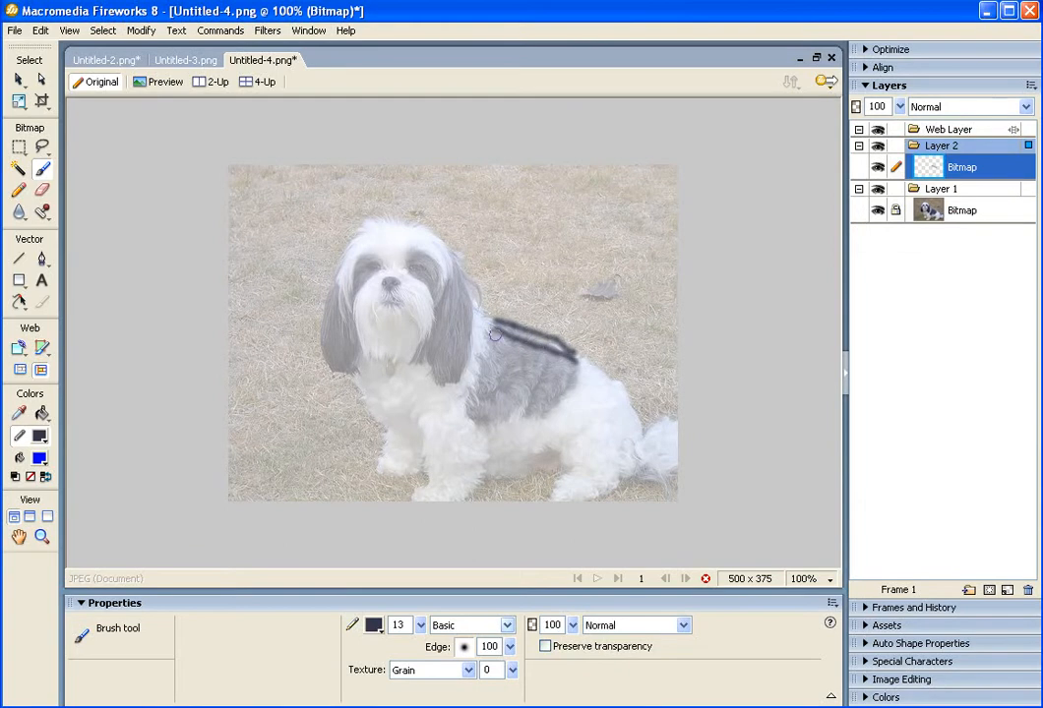
{"action": "left_click_drag", "start_coordinate": [499, 337], "coordinate": [558, 362]}
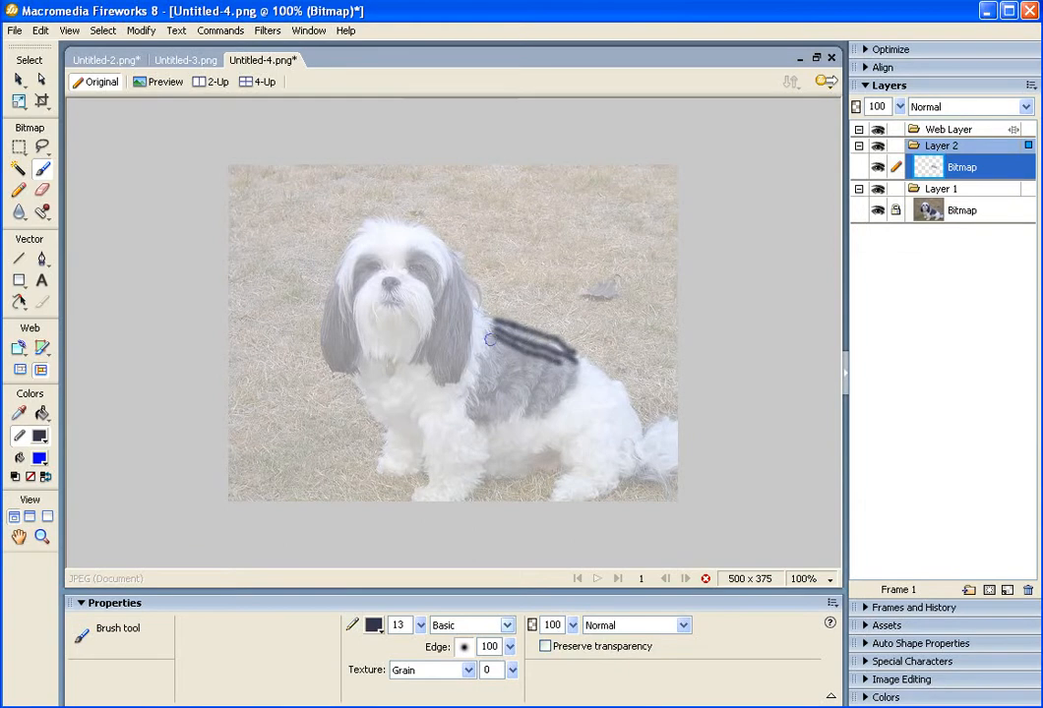
{"action": "left_click_drag", "start_coordinate": [493, 340], "coordinate": [561, 370]}
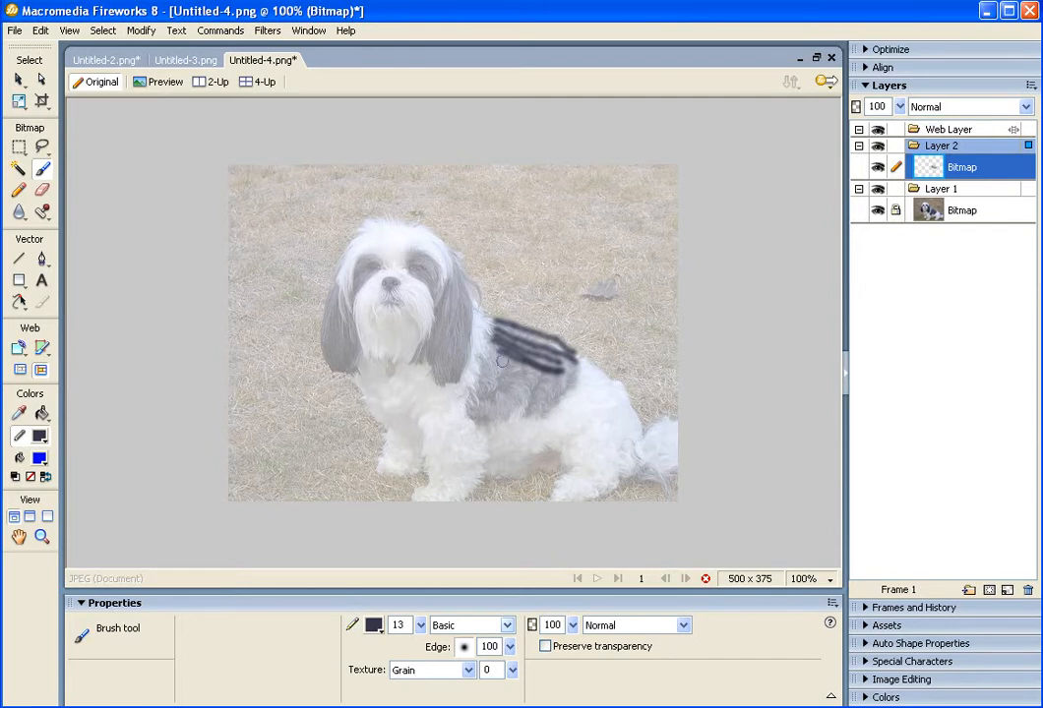
{"action": "mouse_move", "coordinate": [500, 357]}
{"action": "left_mouse_down"}
{"action": "mouse_move", "coordinate": [551, 378]}
{"action": "mouse_move", "coordinate": [522, 386]}
{"action": "mouse_move", "coordinate": [494, 368]}
{"action": "mouse_move", "coordinate": [540, 386]}
{"action": "mouse_move", "coordinate": [569, 355]}
{"action": "left_mouse_up"}
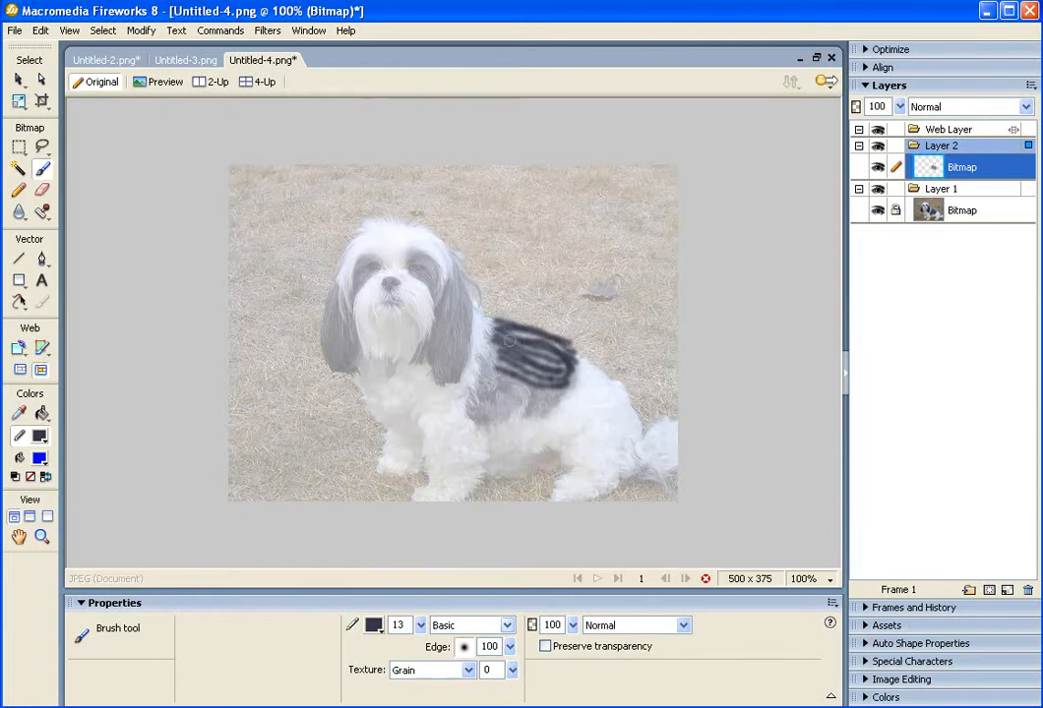
{"action": "mouse_move", "coordinate": [502, 347]}
{"action": "left_mouse_down"}
{"action": "mouse_move", "coordinate": [488, 414]}
{"action": "mouse_move", "coordinate": [559, 391]}
{"action": "left_mouse_up"}
{"action": "mouse_move", "coordinate": [491, 406]}
{"action": "left_mouse_down"}
{"action": "mouse_move", "coordinate": [532, 395]}
{"action": "mouse_move", "coordinate": [506, 387]}
{"action": "mouse_move", "coordinate": [533, 381]}
{"action": "mouse_move", "coordinate": [501, 374]}
{"action": "mouse_move", "coordinate": [527, 380]}
{"action": "left_mouse_up"}
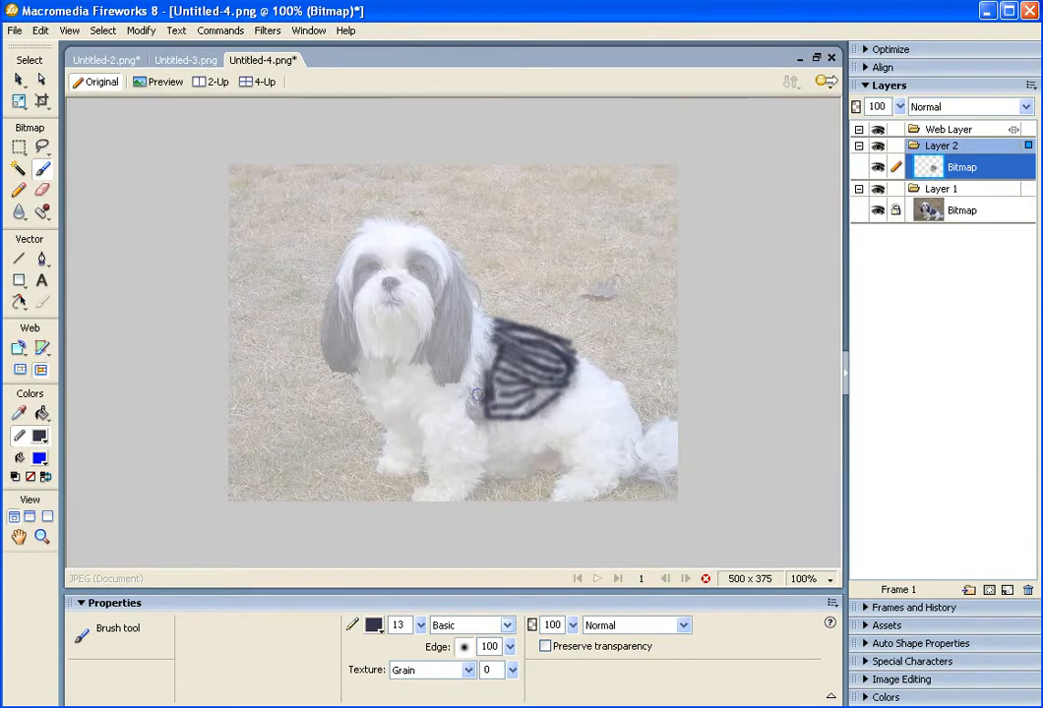
{"action": "mouse_move", "coordinate": [486, 370]}
{"action": "left_mouse_down"}
{"action": "mouse_move", "coordinate": [474, 405]}
{"action": "mouse_move", "coordinate": [524, 411]}
{"action": "left_mouse_up"}
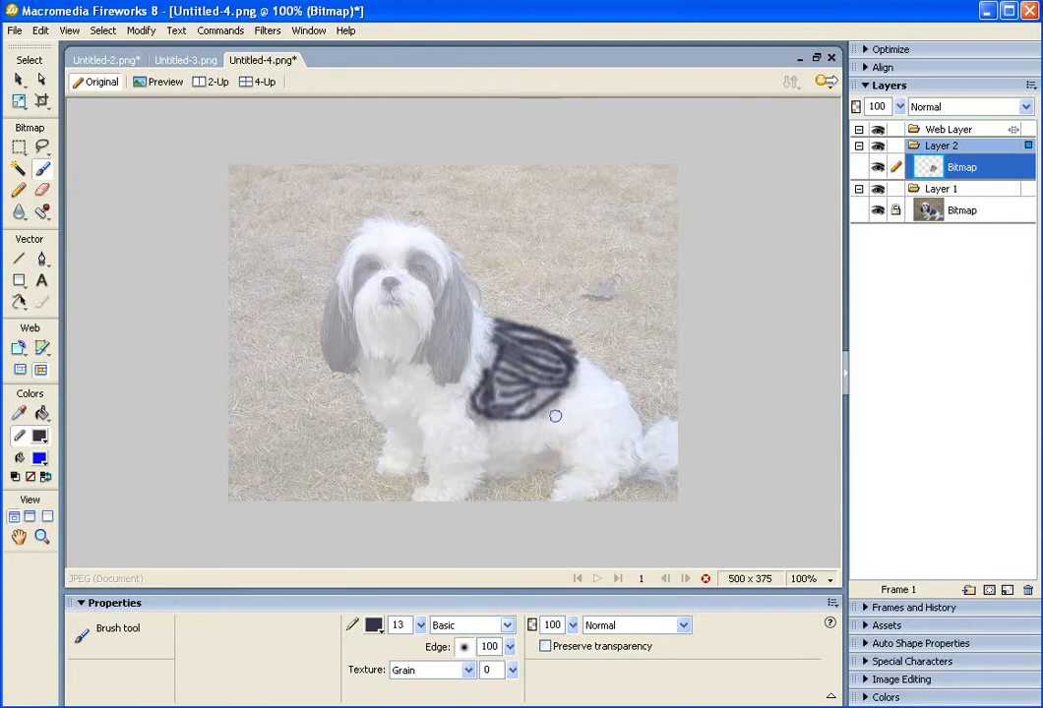